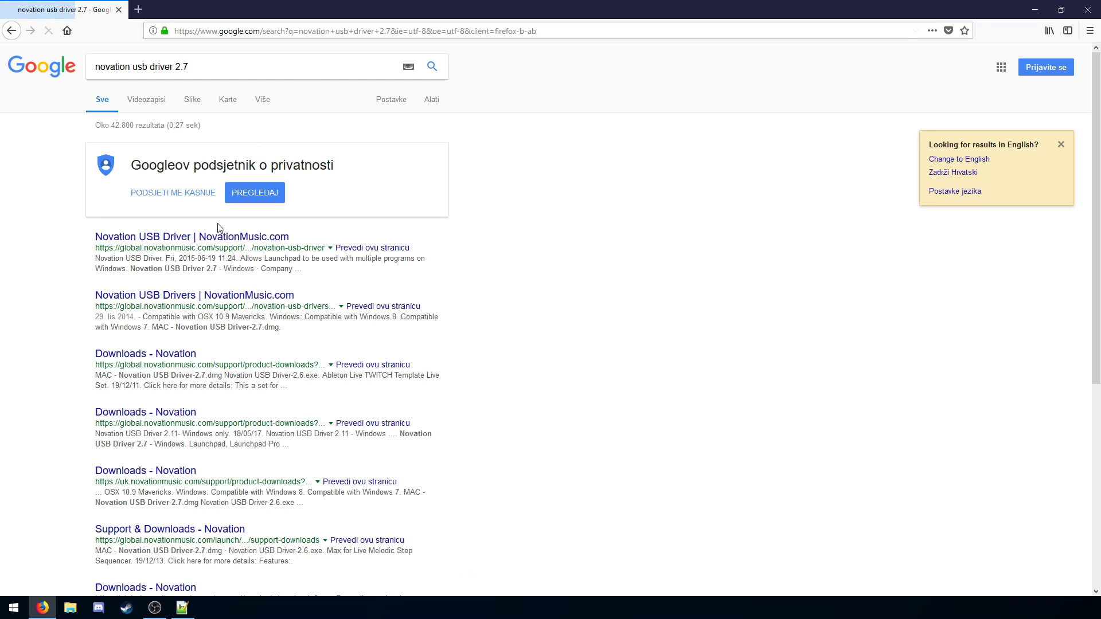
- Download Novation USB Driver 2.7 for Windows and run its setup through to Finish
left_click(217, 241)
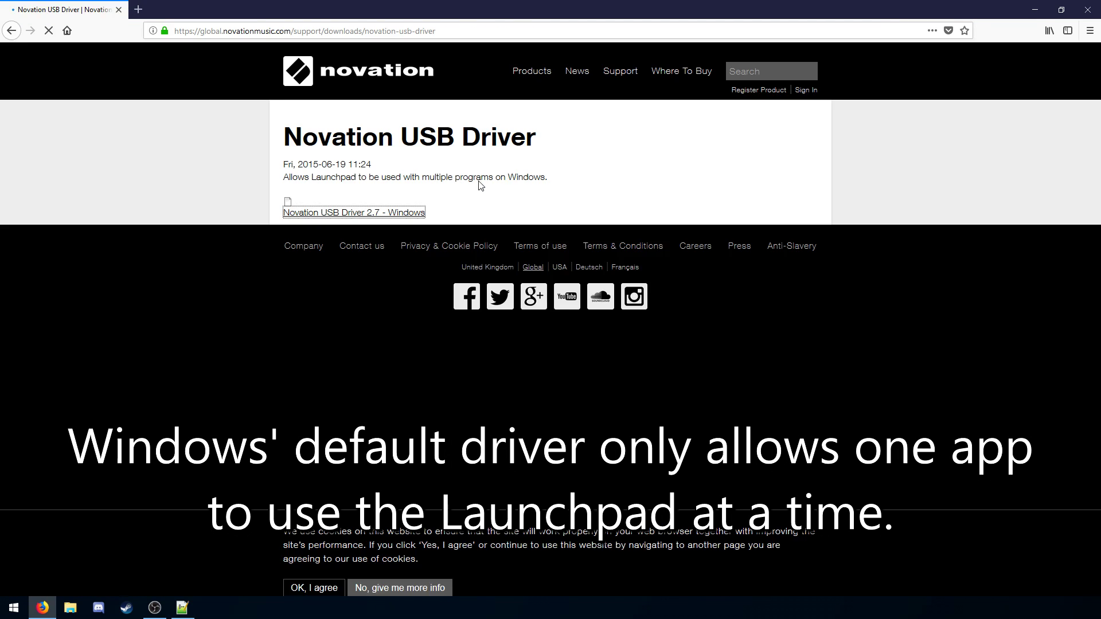
left_click(354, 212)
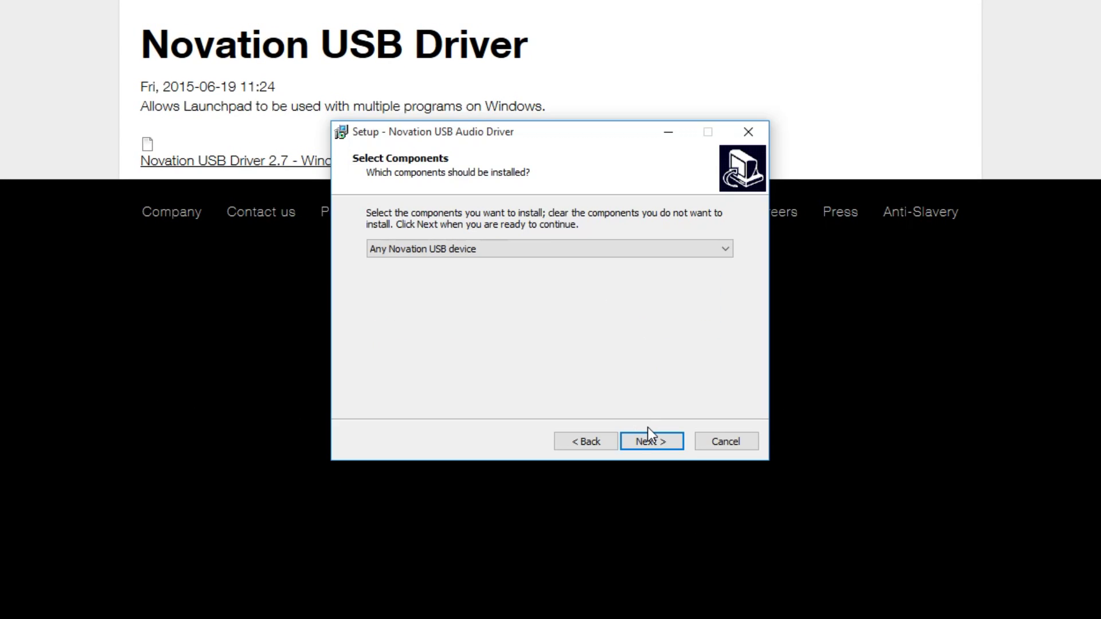
left_click(648, 440)
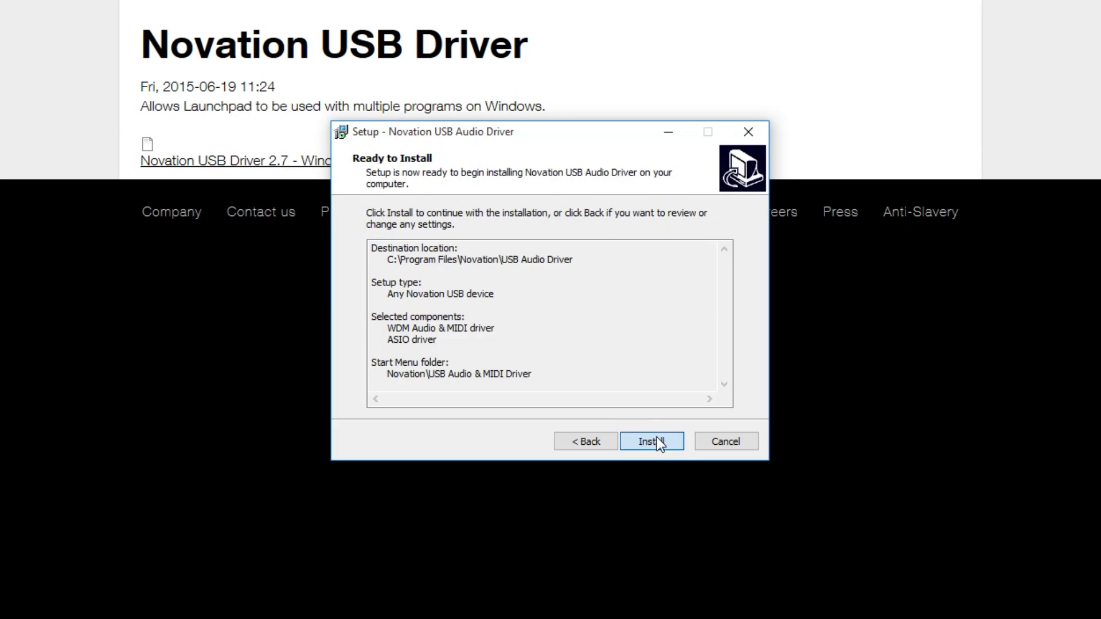
left_click(657, 438)
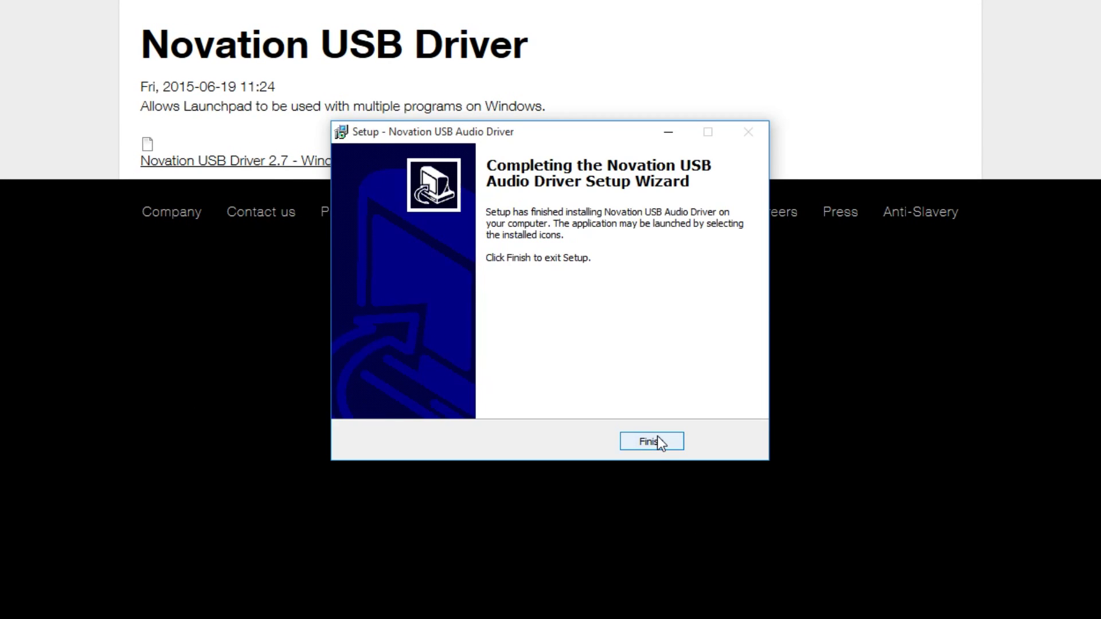
left_click(676, 441)
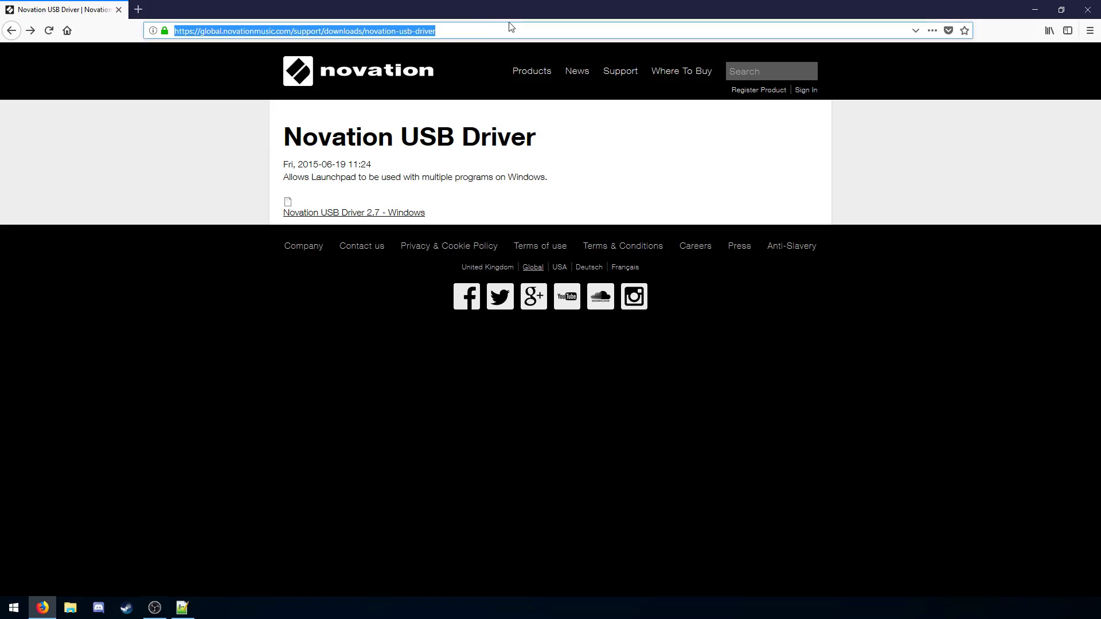
- Search 'firmware update launchpad mk2' and download the Launchpad MK2 Updater for PC
type("firmware ")
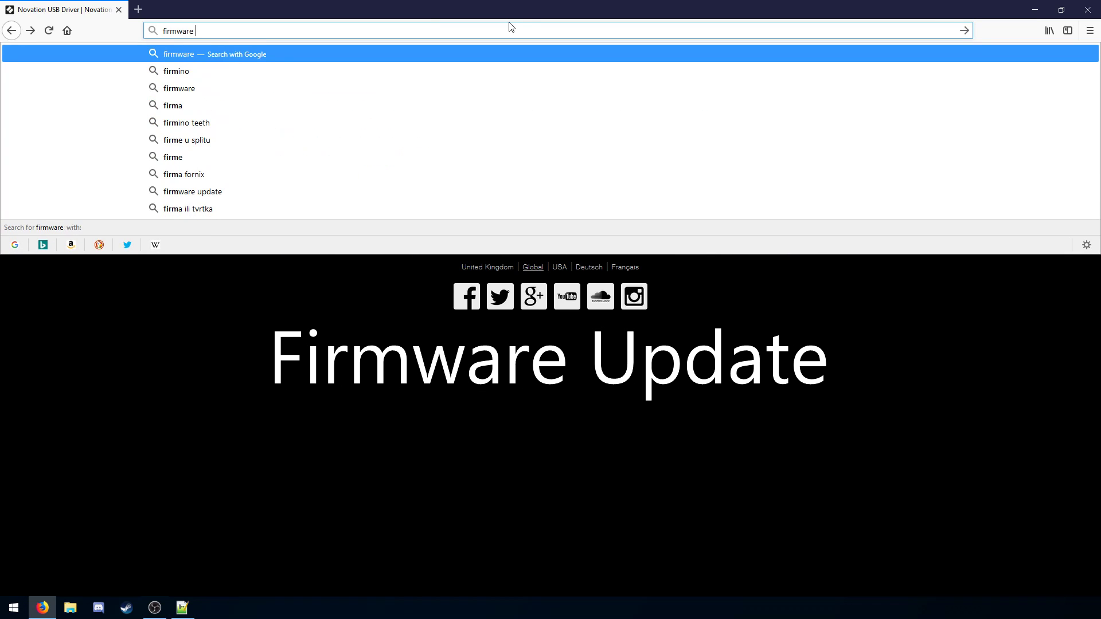
type("update launchpad mk2")
key("Return")
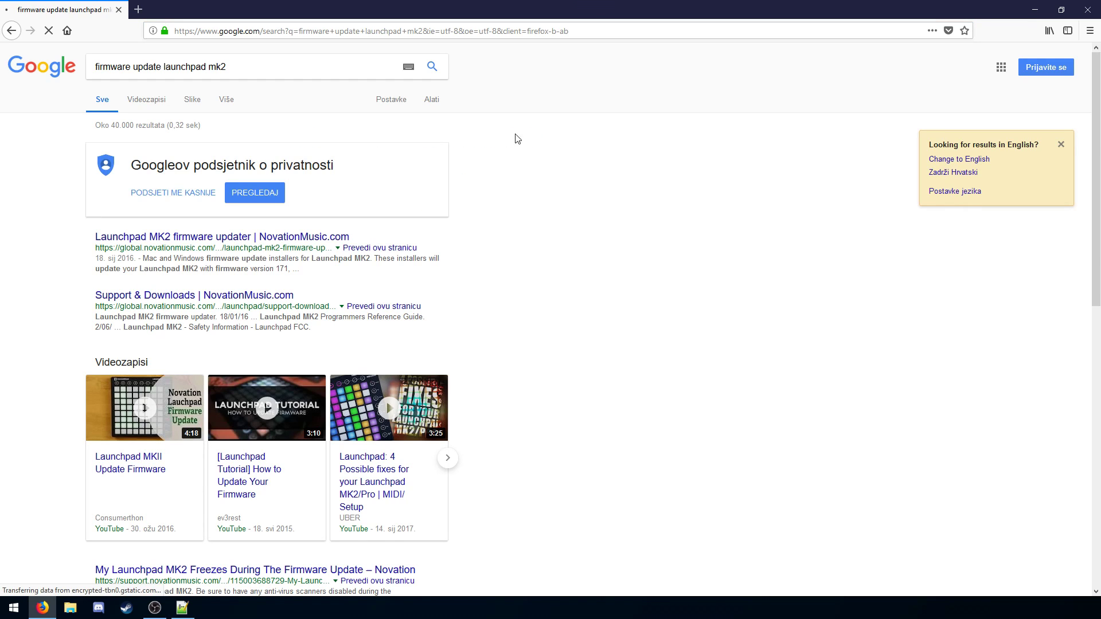
left_click(258, 240)
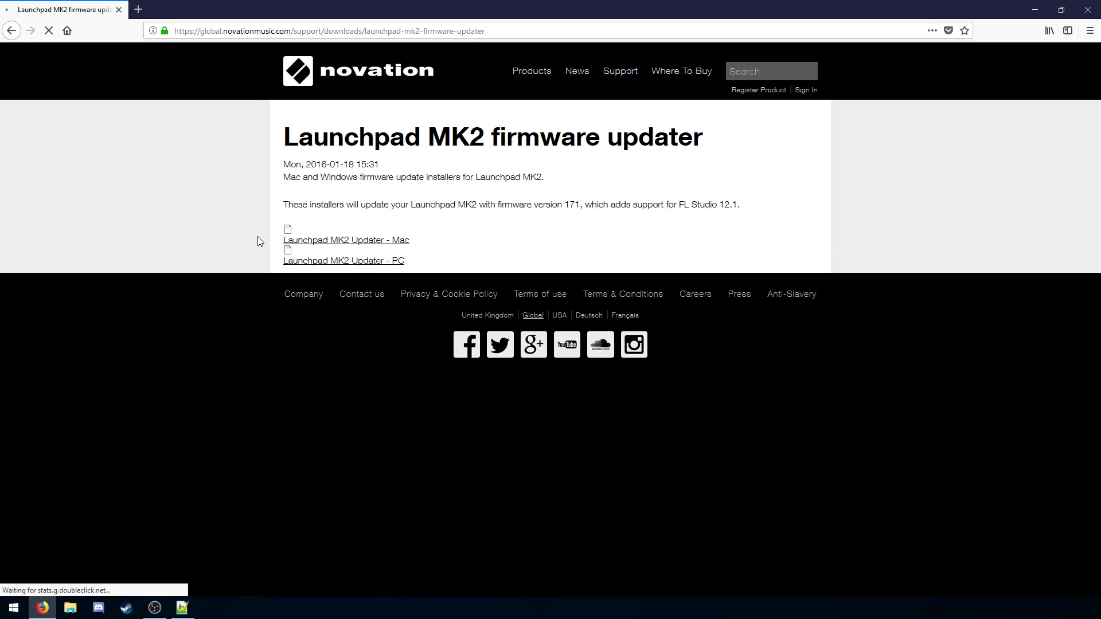
left_click(383, 262)
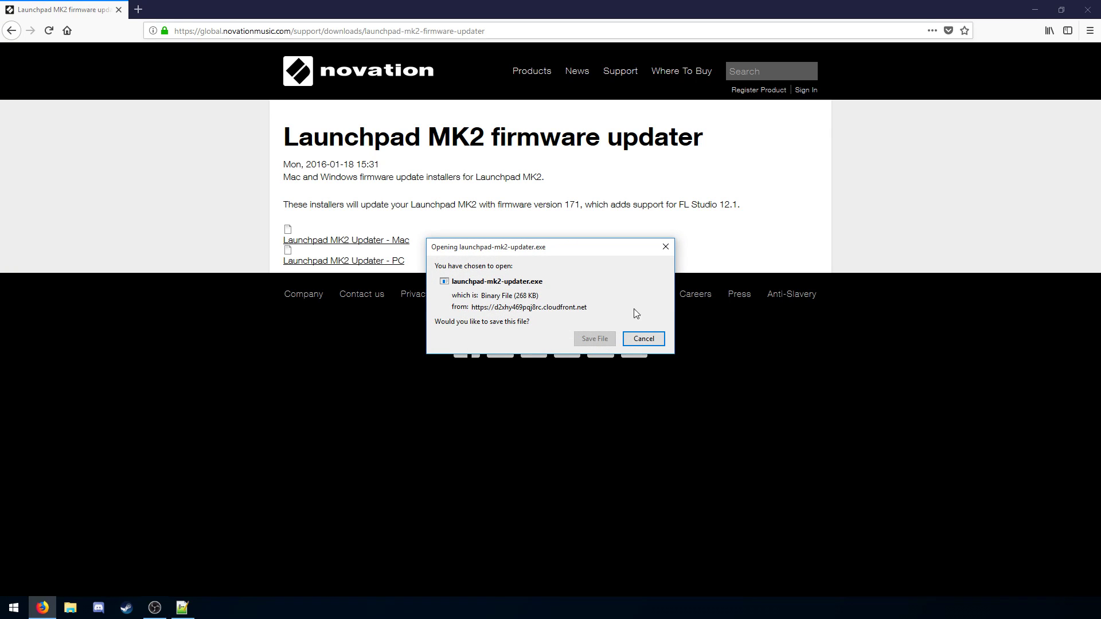
left_click(594, 338)
- Run the downloaded updater to install Launchpad MK2 firmware version 171, then dismiss the completion message
left_click(1034, 26)
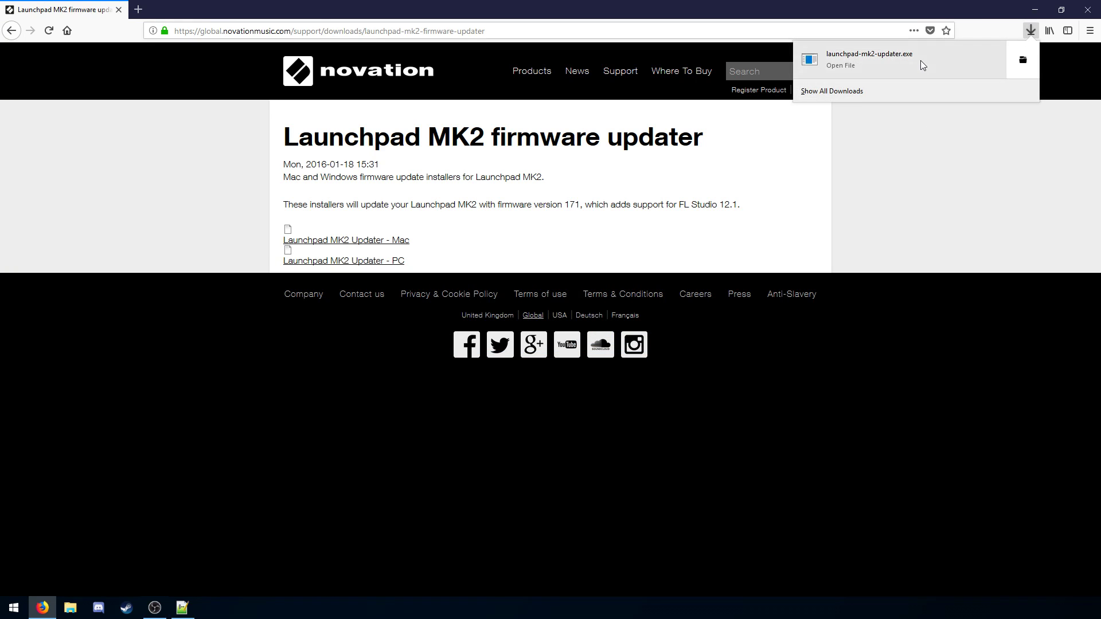
left_click(921, 61)
left_click(591, 315)
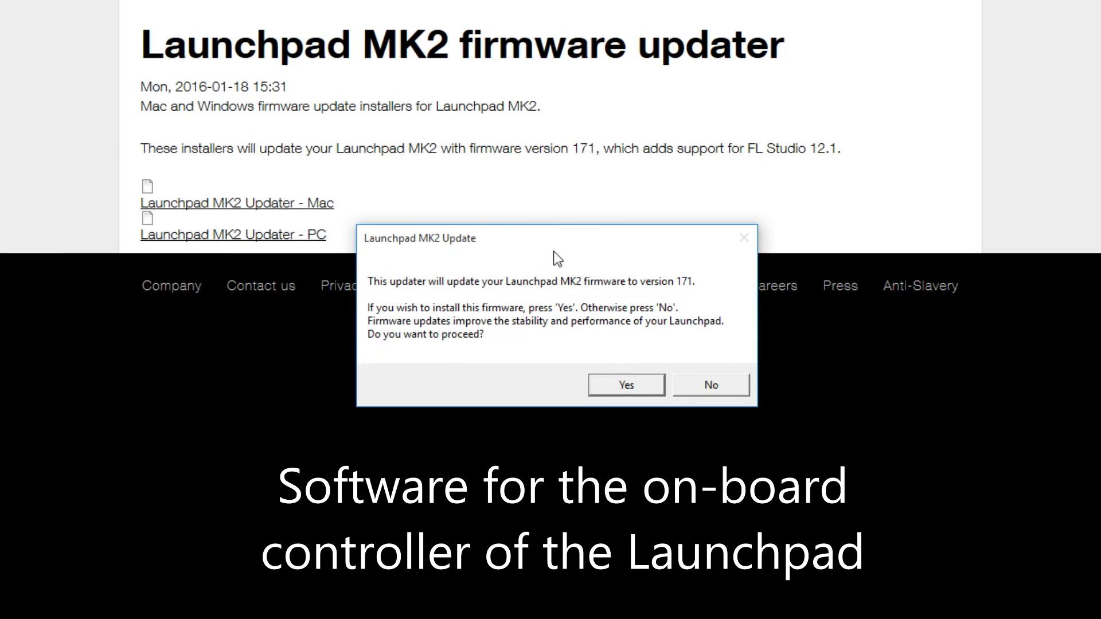
left_click(622, 388)
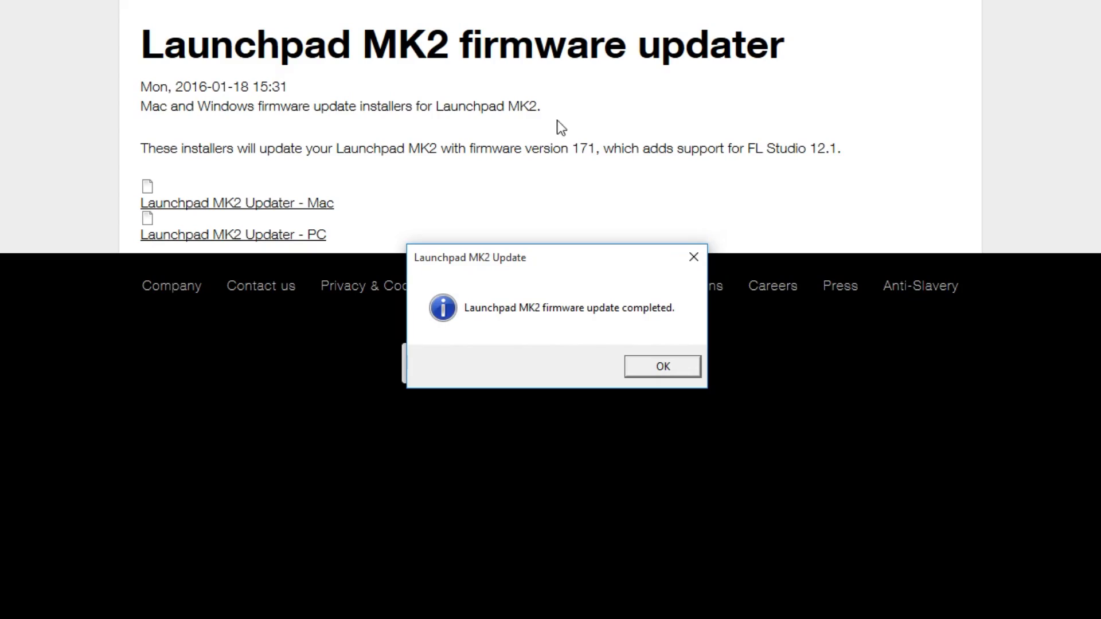
left_click(653, 358)
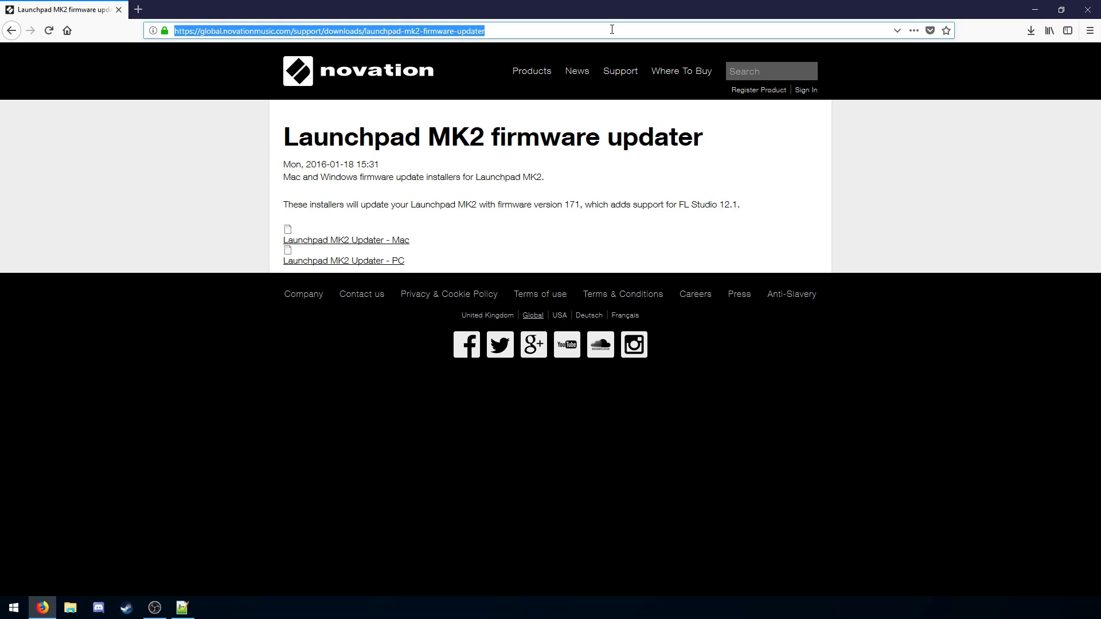
- Download the Windows 64-bit Live 9 Lite zip from ableton.com and open it in WinRAR
type("ableton live")
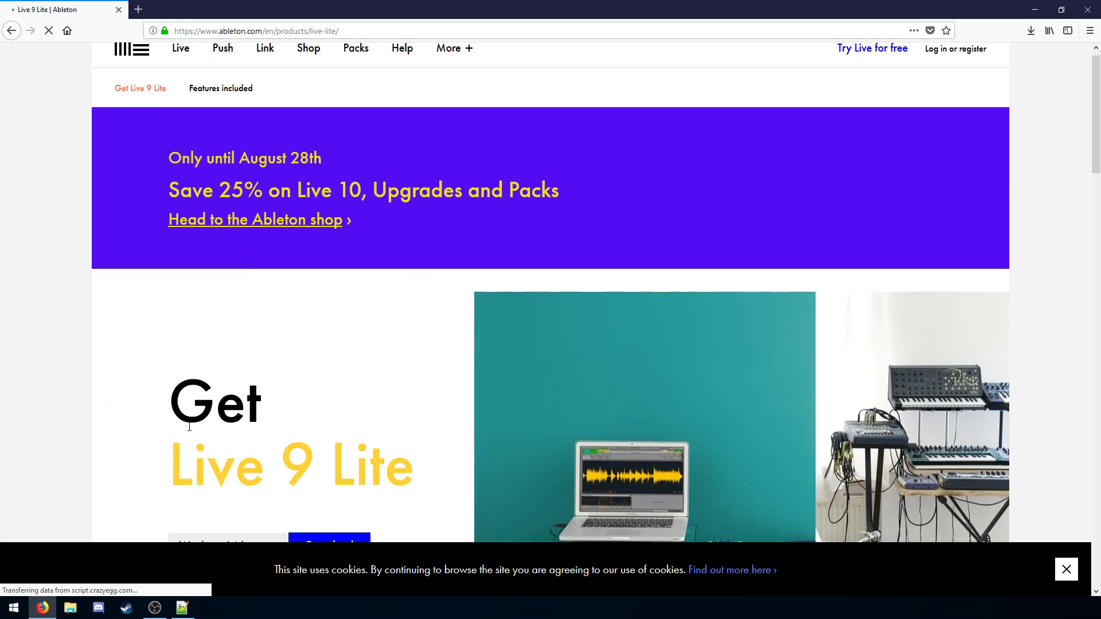
scroll(99, 421, "down", 5)
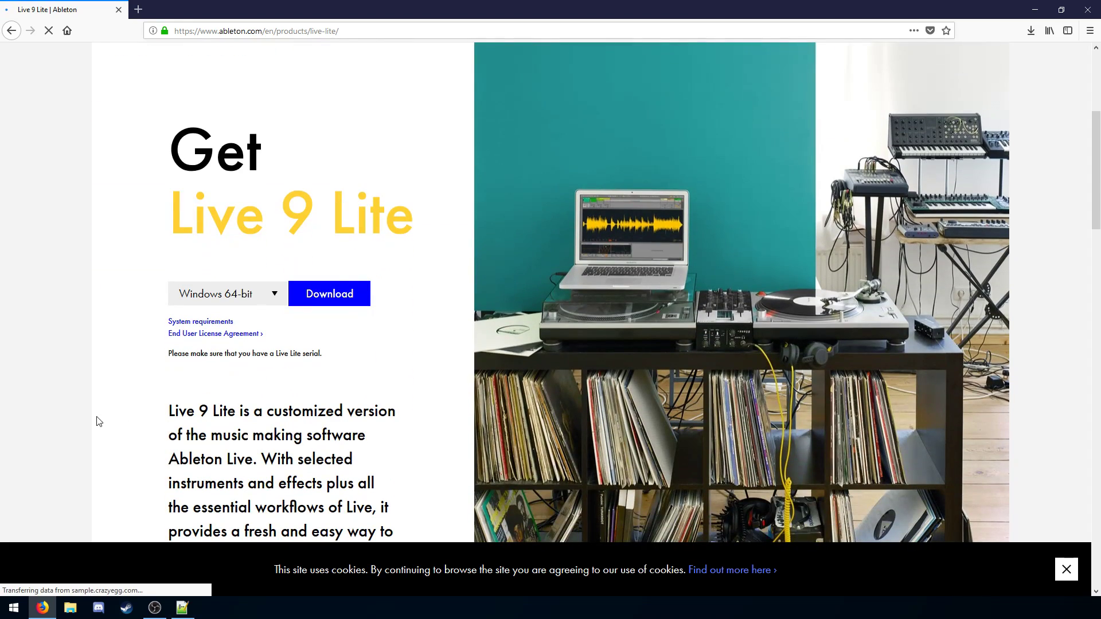
left_click(262, 303)
left_click(320, 330)
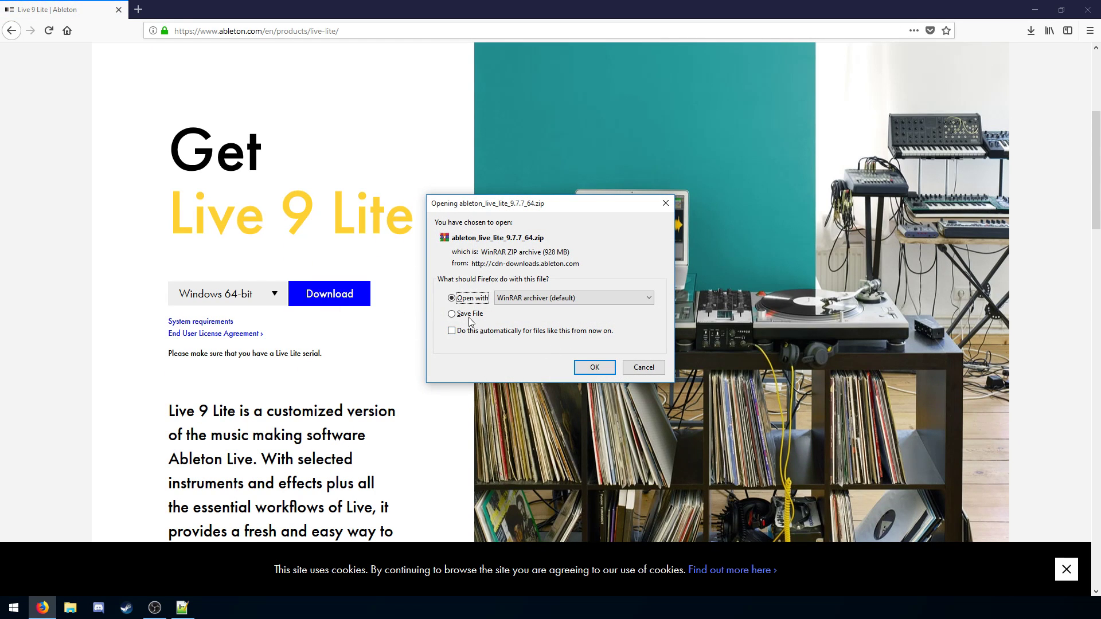
left_click(579, 365)
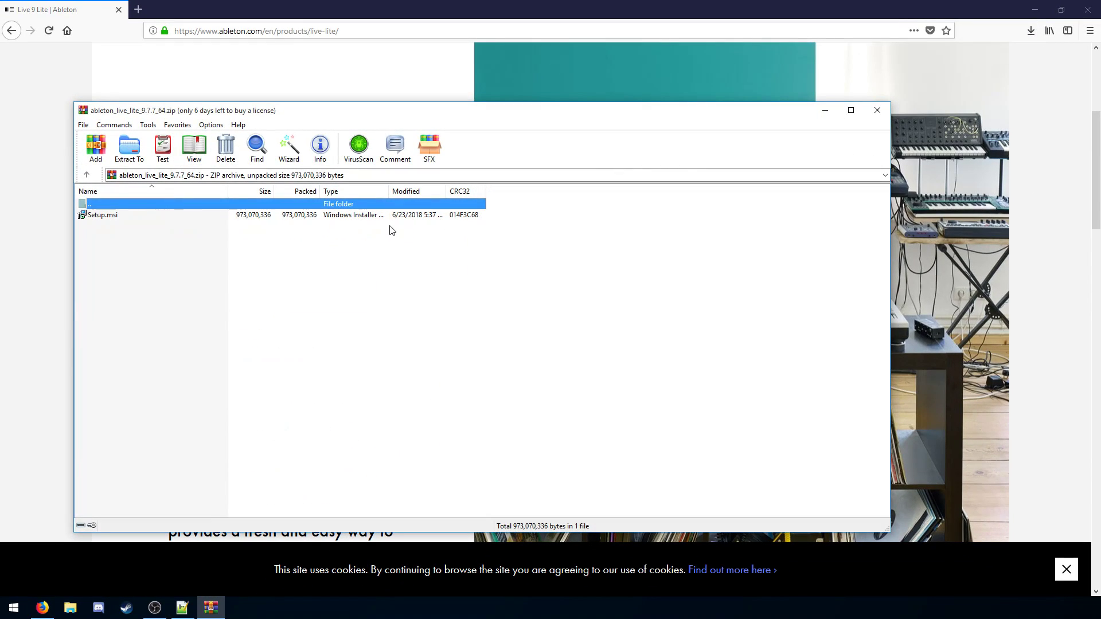
- Launch Setup.msi from the archive and accept the Live 9 Lite licence agreement
double_click(104, 218)
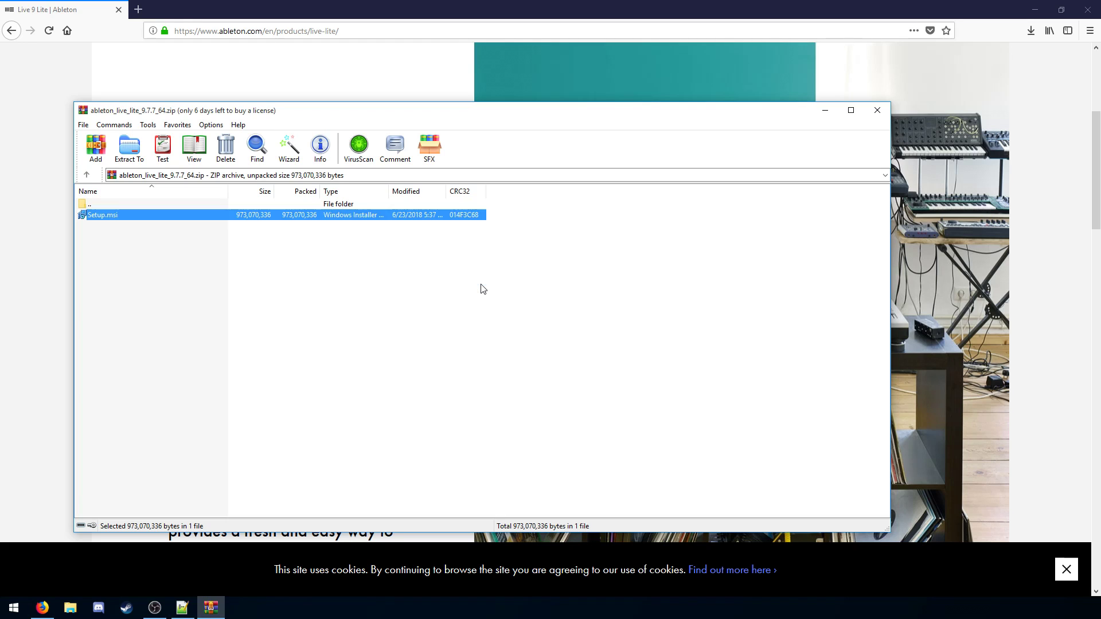
left_click(555, 389)
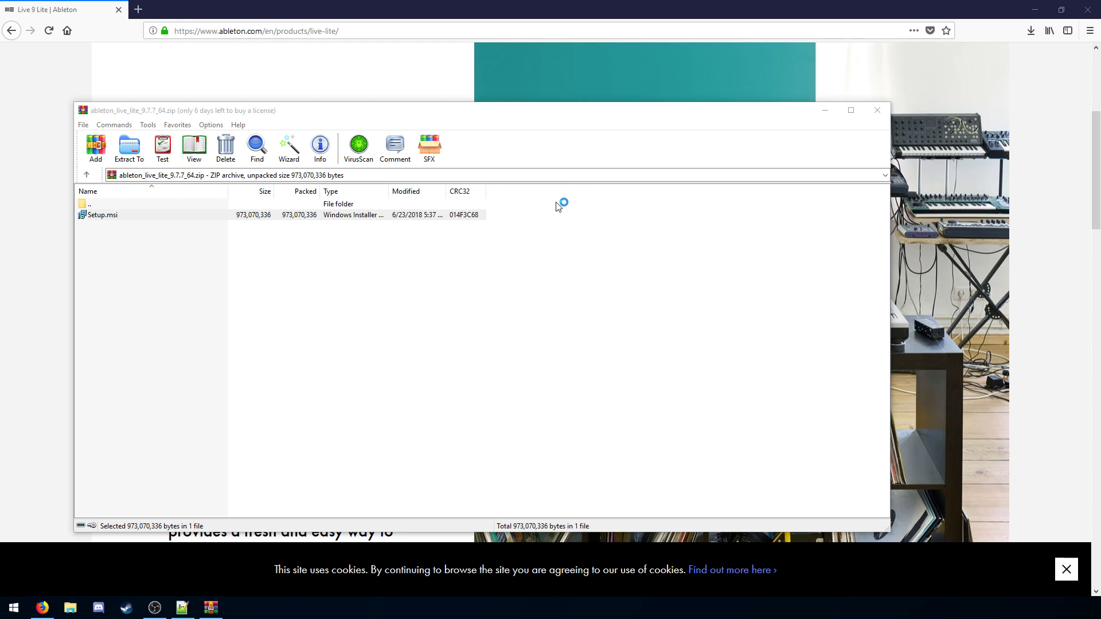
left_click(609, 393)
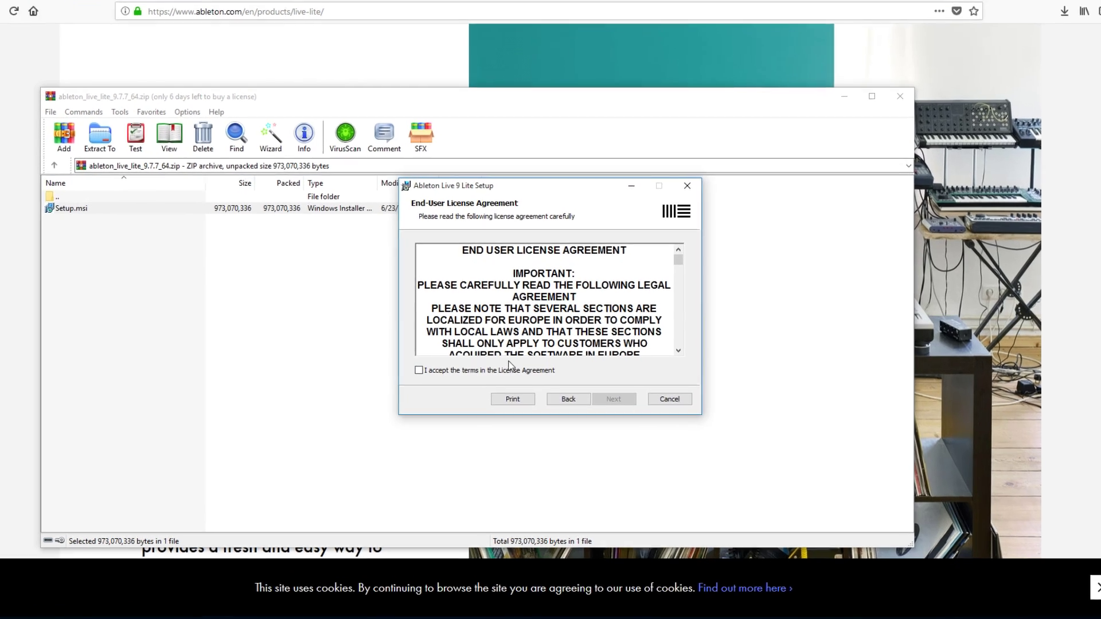
left_click(420, 372)
left_click(611, 394)
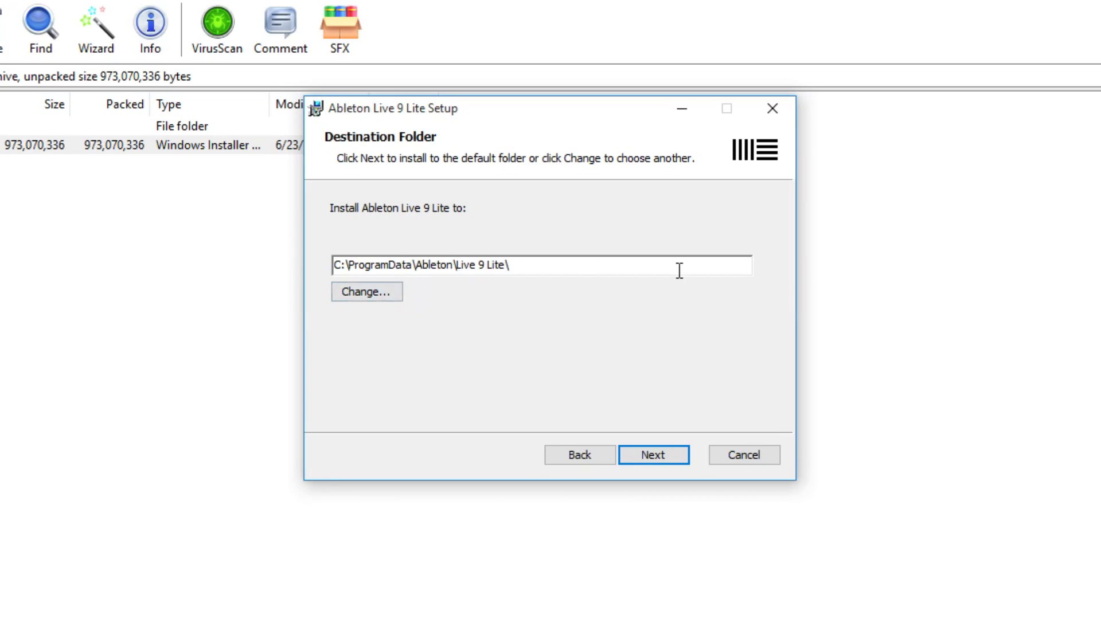
- Keep the default install folder C:\ProgramData\Ableton\Live 9 Lite\
left_click_drag(584, 267, 334, 259)
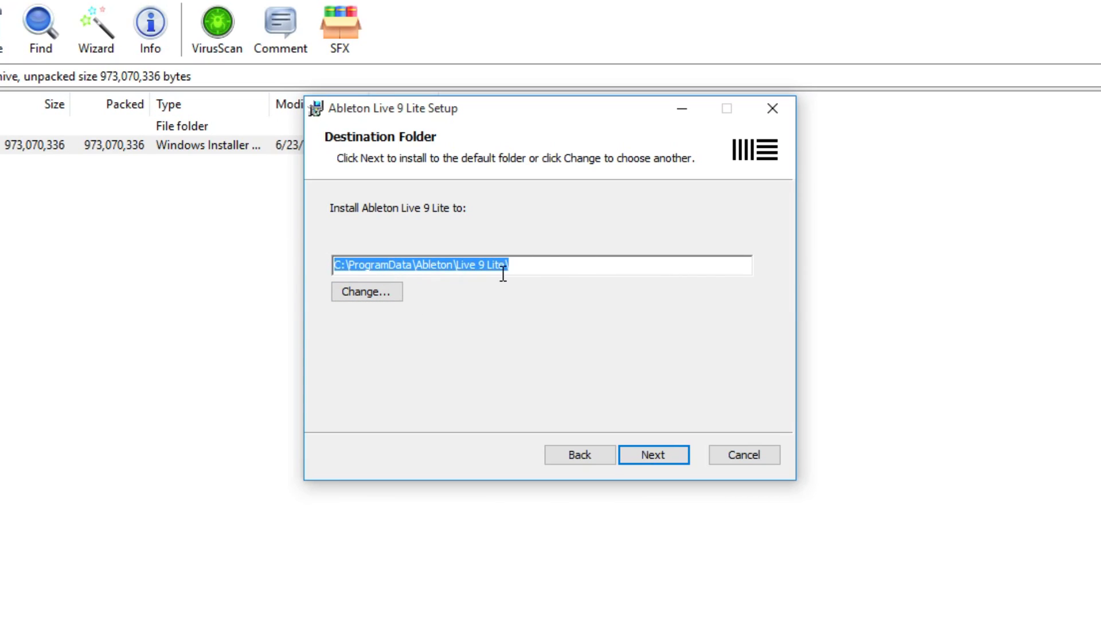
left_click_drag(553, 266, 329, 265)
left_click(538, 266)
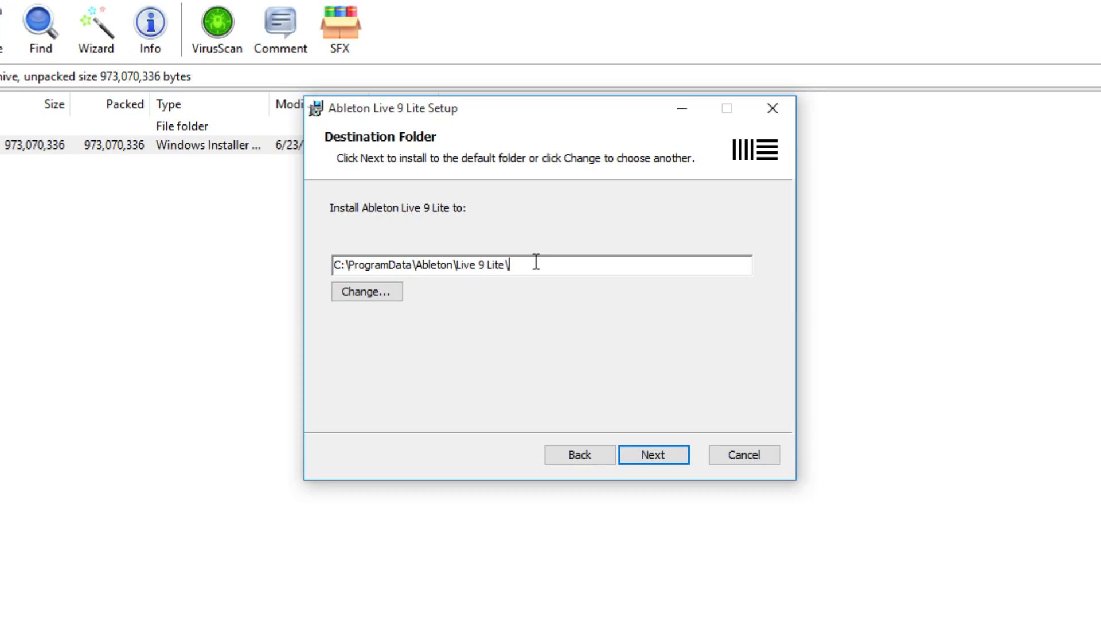
left_click_drag(537, 264, 321, 263)
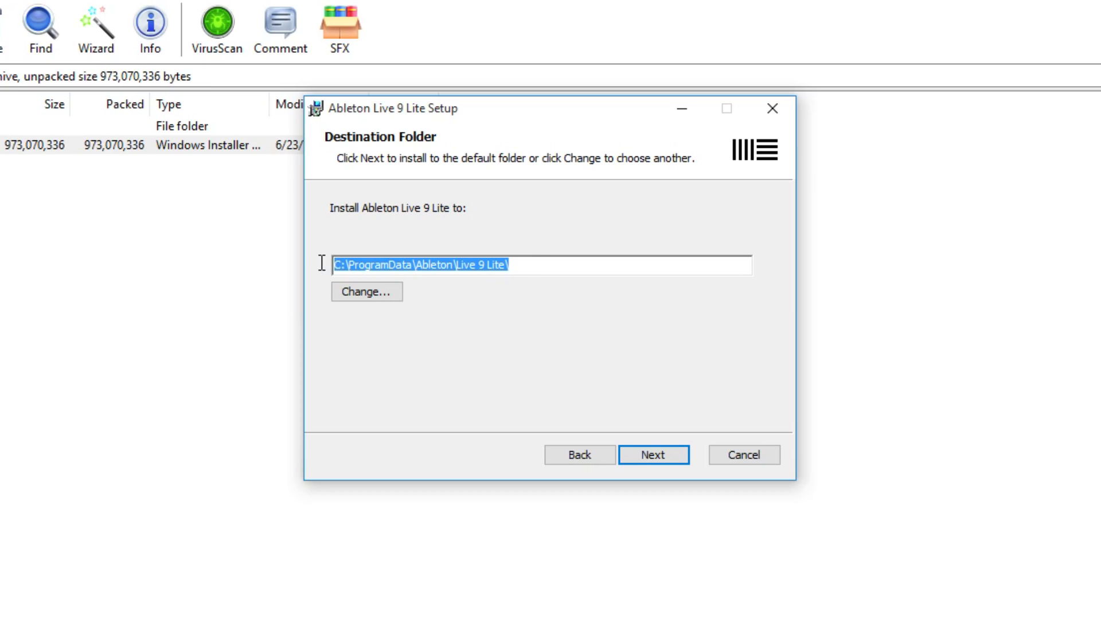
left_click(467, 265)
mouse_move(457, 267)
left_mouse_down()
mouse_move(505, 263)
mouse_move(458, 267)
left_mouse_up()
left_click_drag(539, 267, 321, 272)
left_click(532, 266)
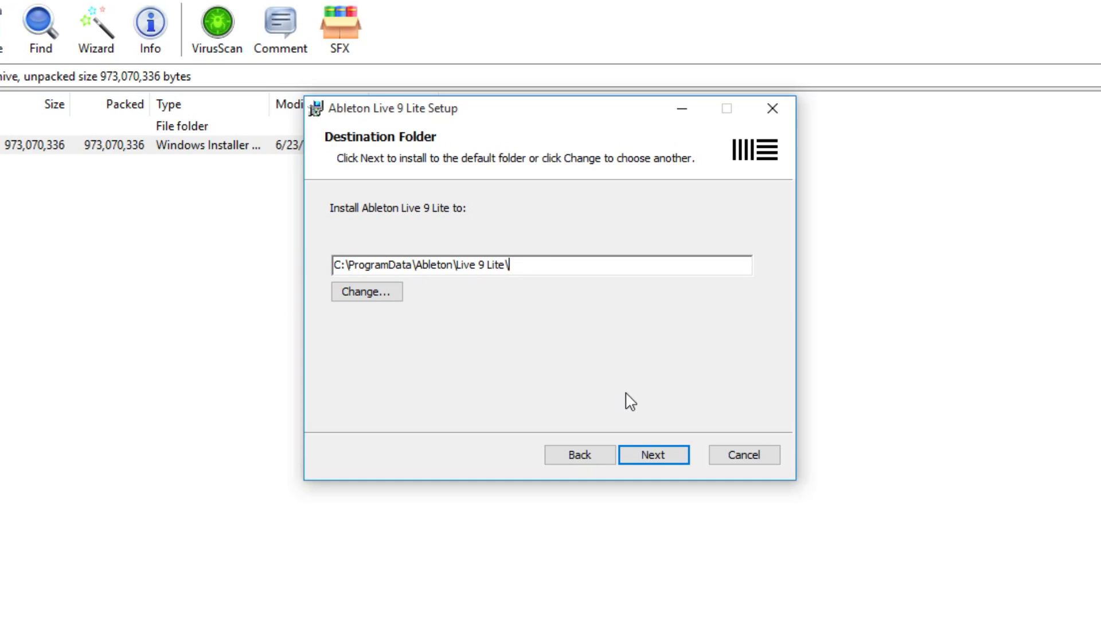
left_click(652, 452)
- Install Ableton Live 9 Lite, finish the wizard, and close the WinRAR archive window
left_click(644, 454)
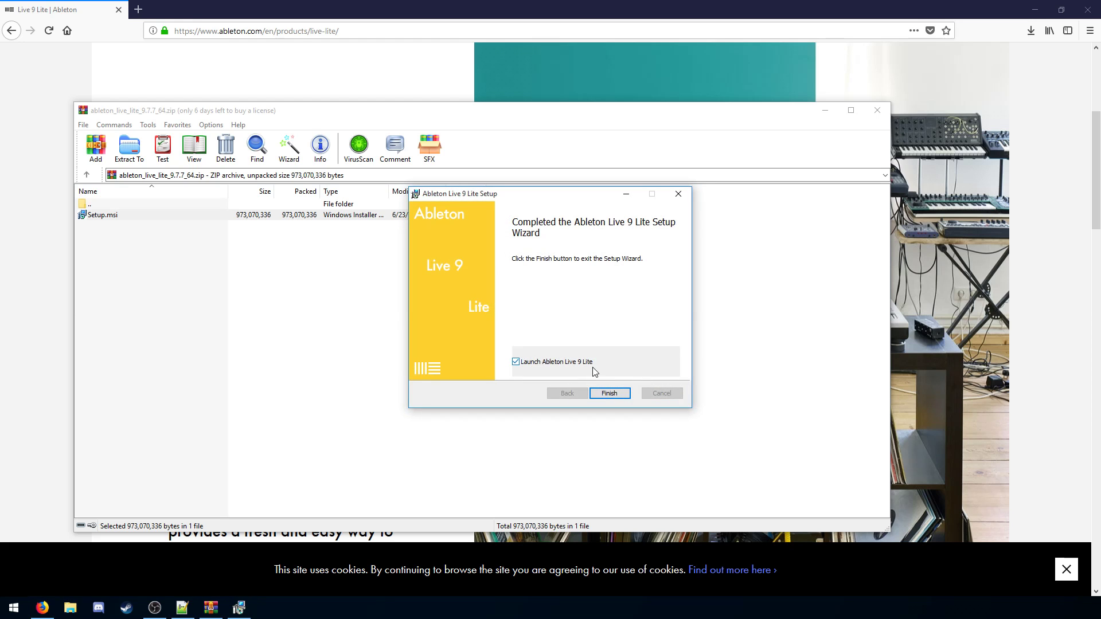
left_click(609, 393)
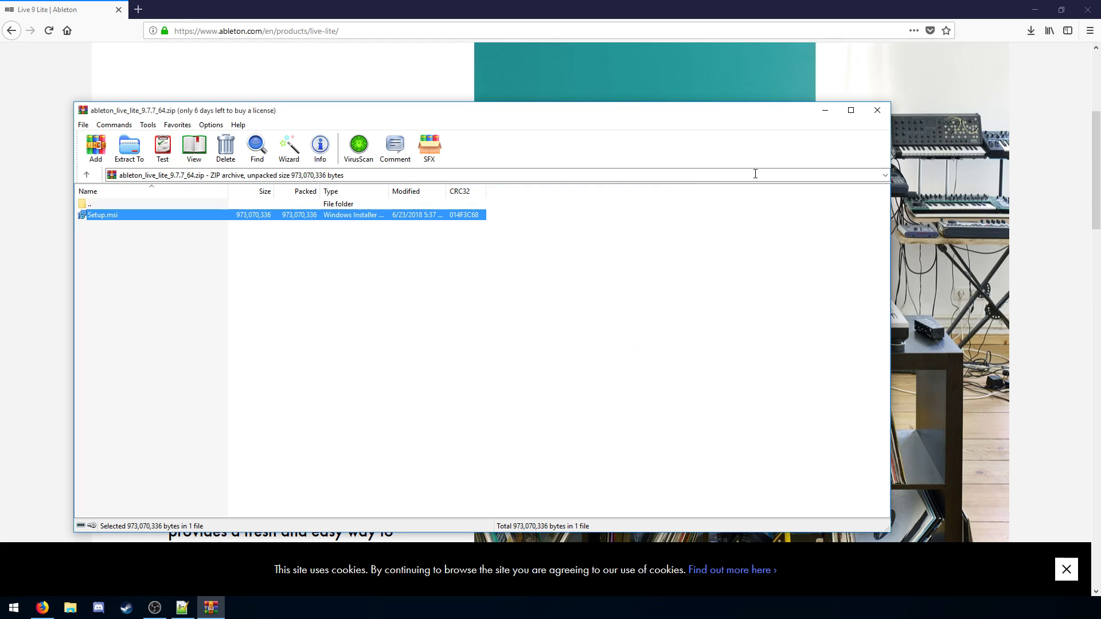
left_click(877, 110)
- Close the browser, bring Live's welcome dialog forward, and choose Authorize with ableton.com
left_click(1088, 10)
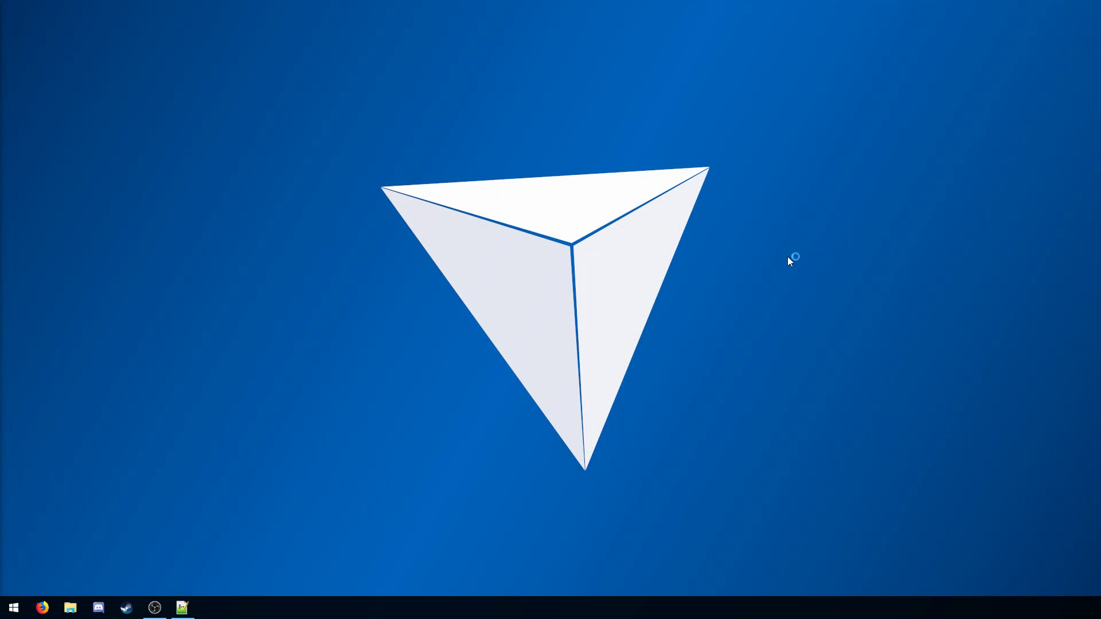
left_click(588, 174)
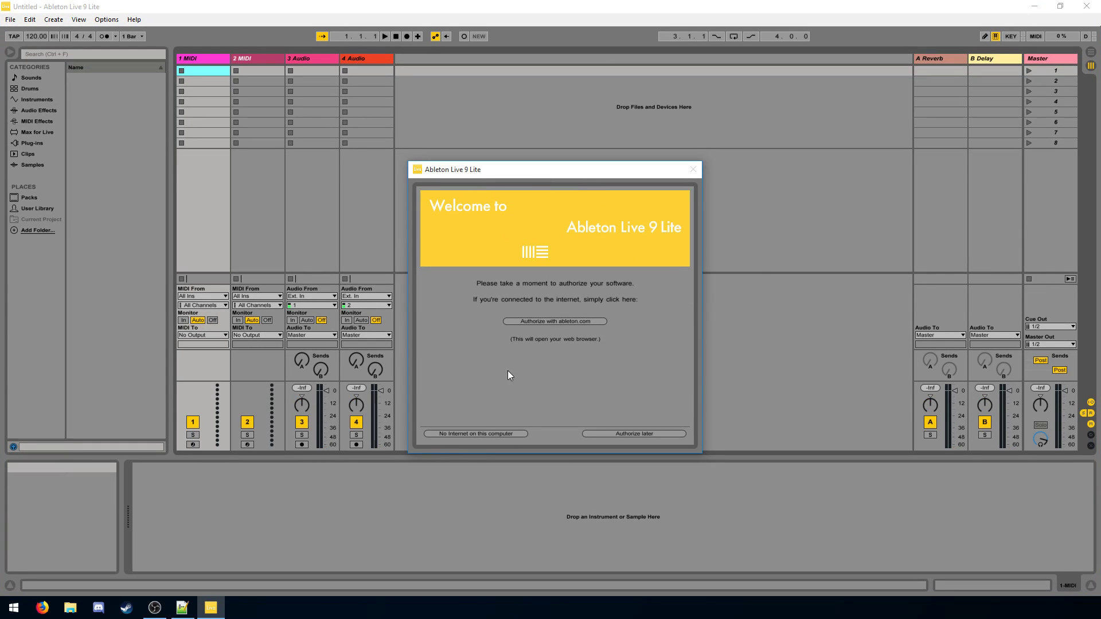
left_click(536, 321)
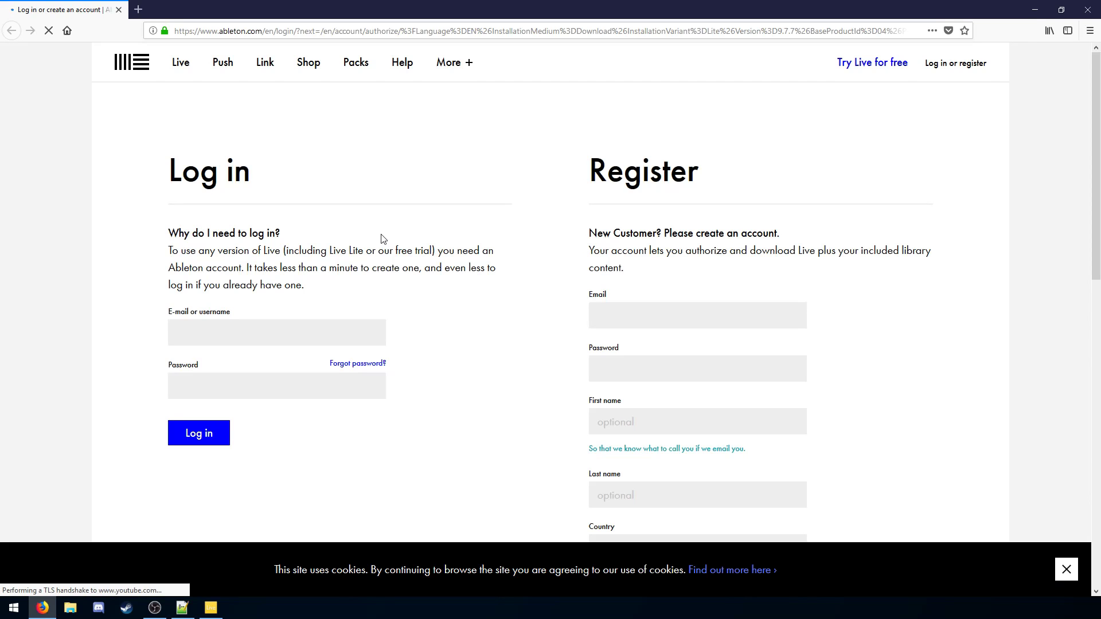
- Send the Live 9 Lite licence link from the Licenses page to Ableton Live 9 Lite.exe
scroll(472, 270, "down", 3)
scroll(470, 268, "up", 3)
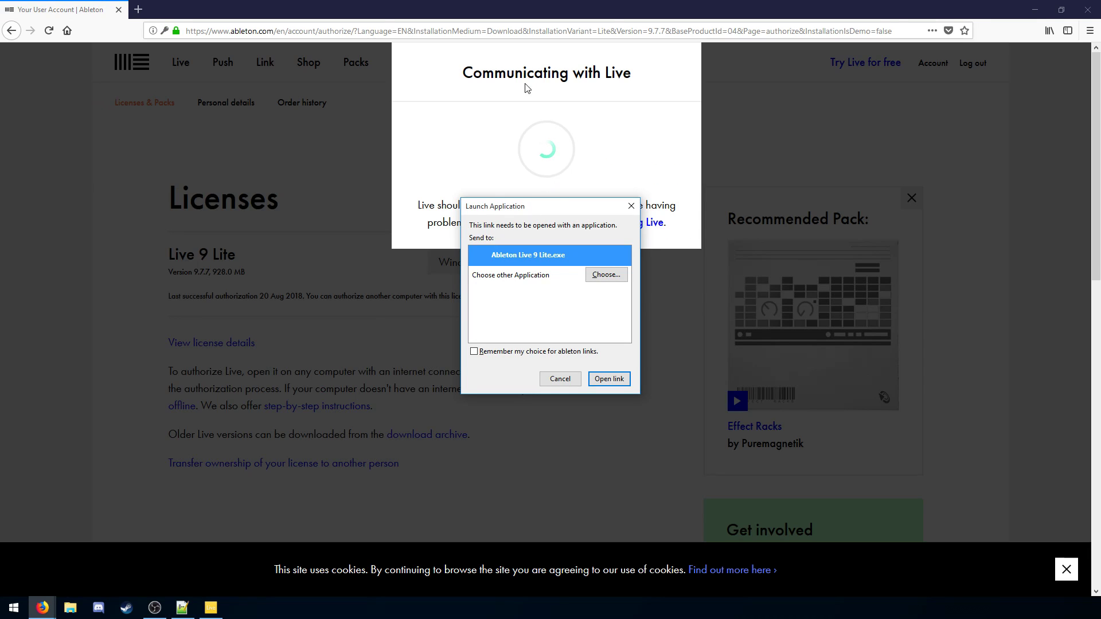
left_click_drag(536, 214, 535, 276)
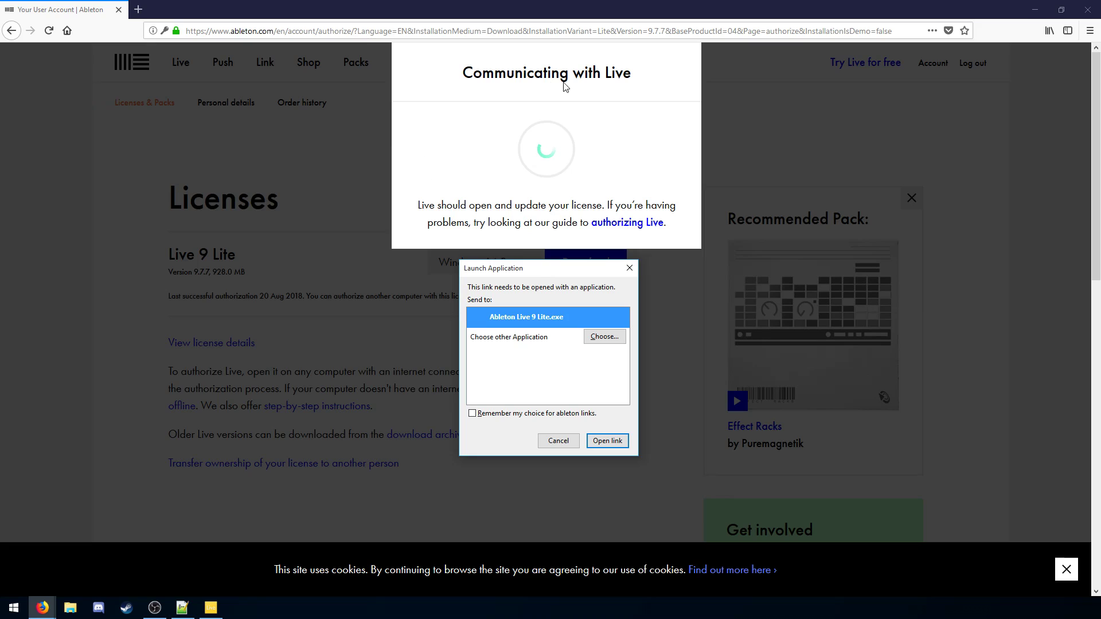
left_click(606, 440)
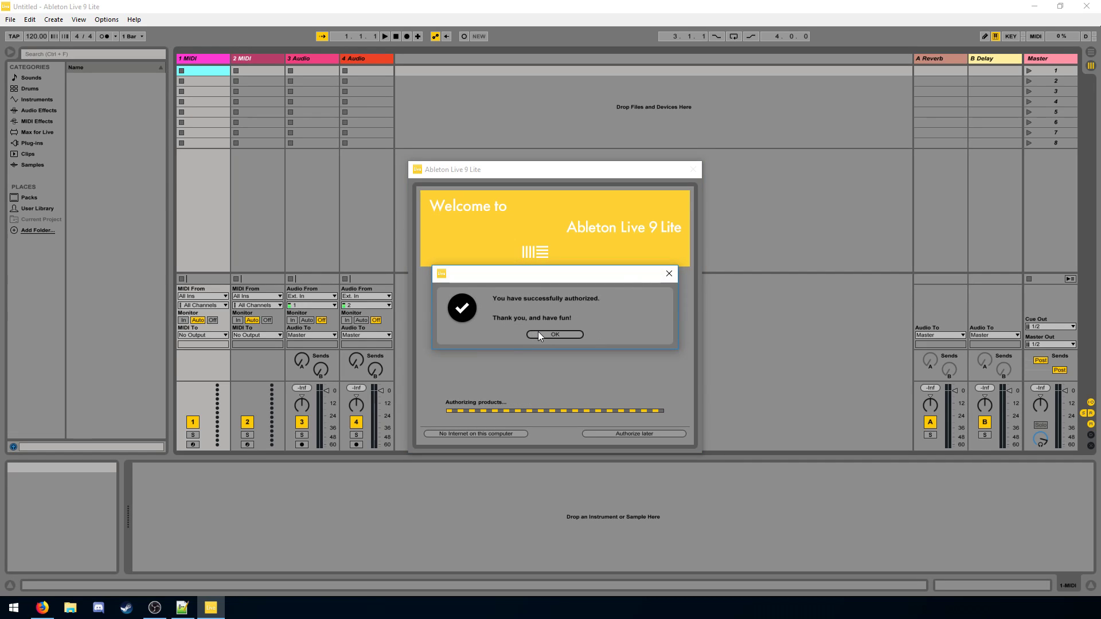
- Dismiss the authorization message, close Lessons, hide the device area, and play the demo from bar 25
left_click(539, 334)
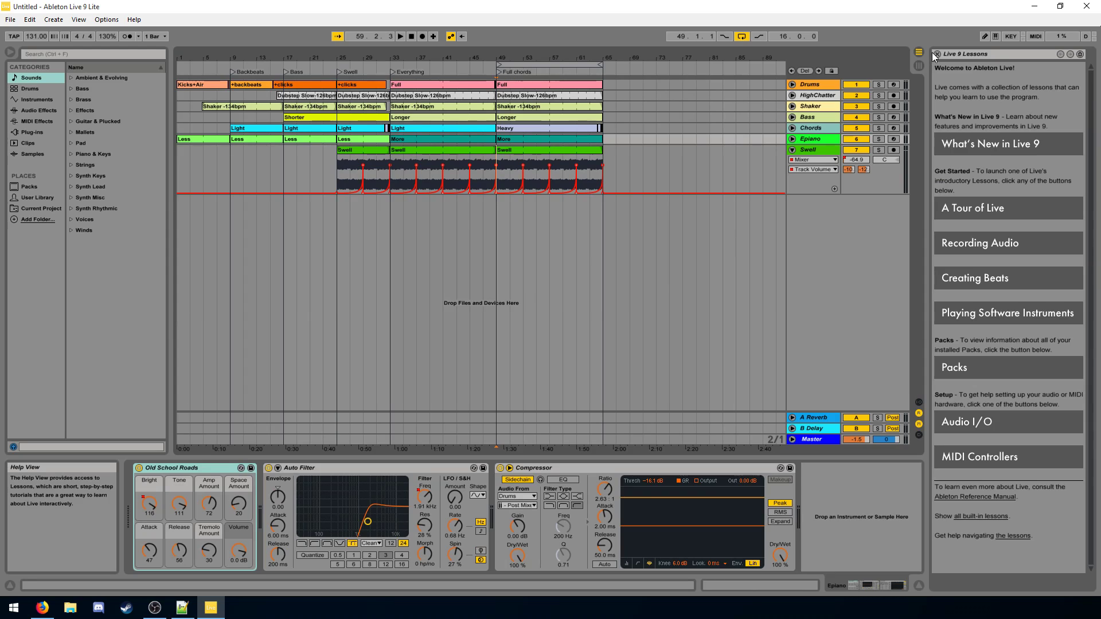
left_click(936, 54)
left_click(1091, 585)
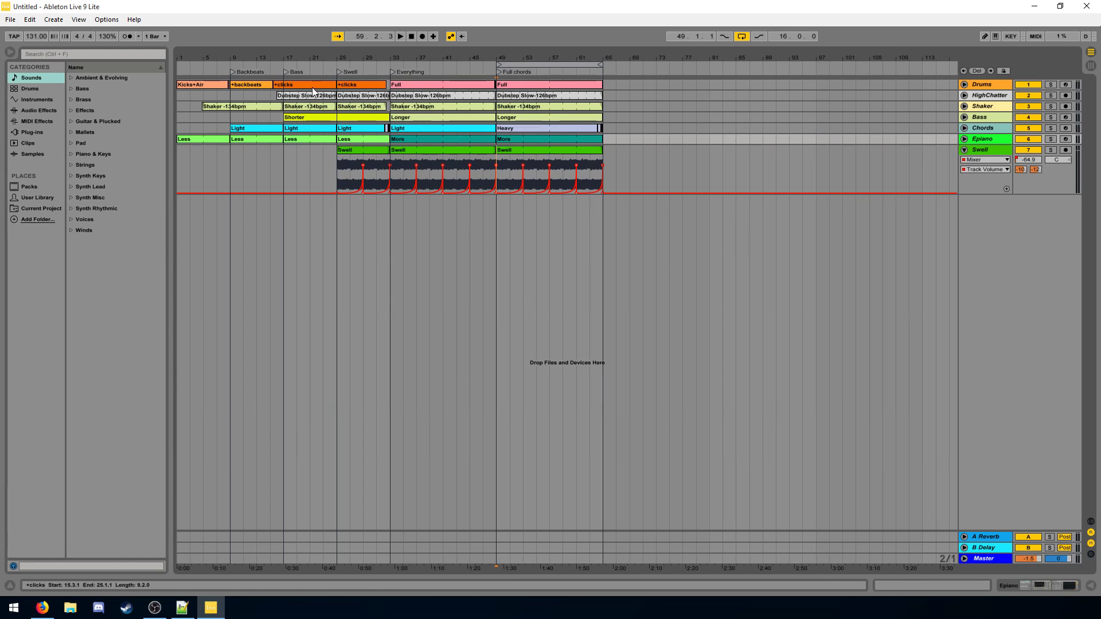
left_click_drag(290, 57, 290, 86)
left_click(429, 174)
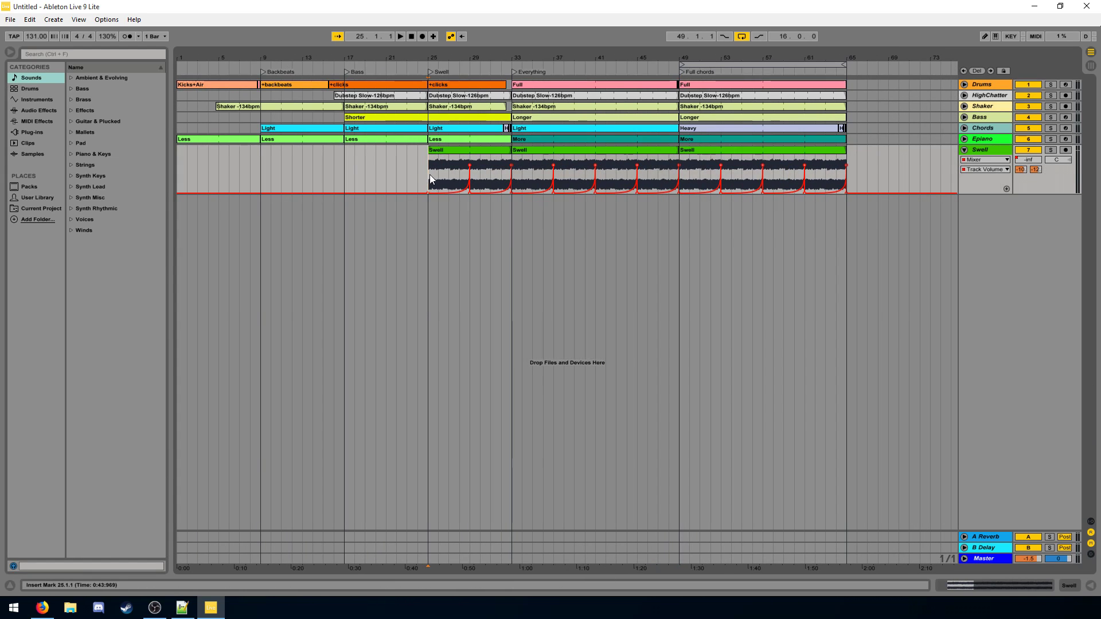
key("space")
- Unfold the Epiano, Chords, Bass, Shaker, HighChatter and Drums tracks in Arrangement view
key("Tab")
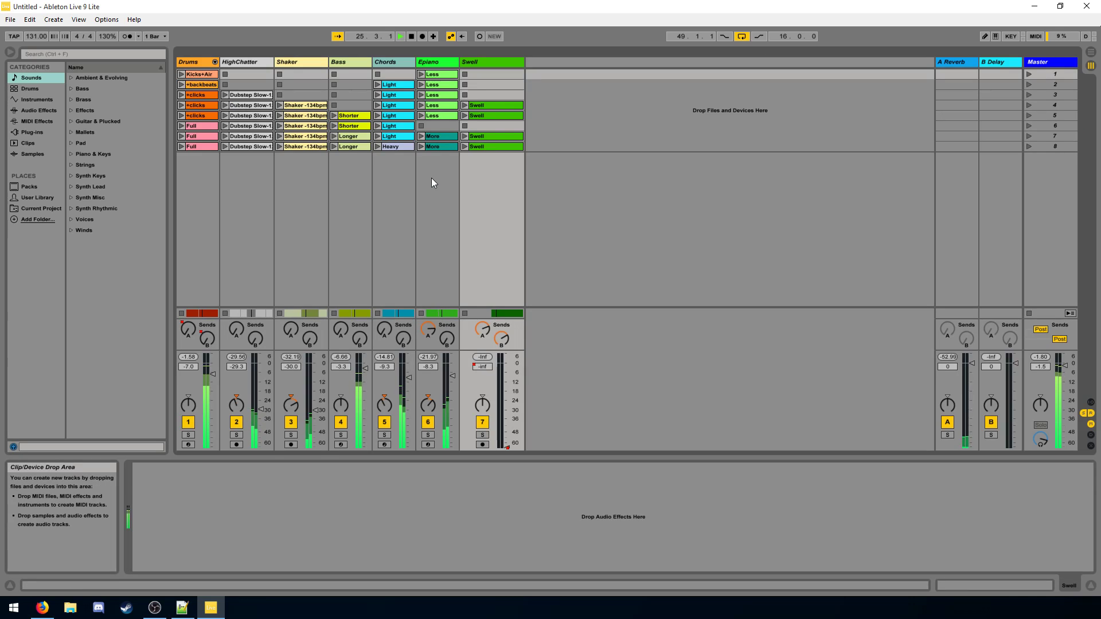
key("Tab")
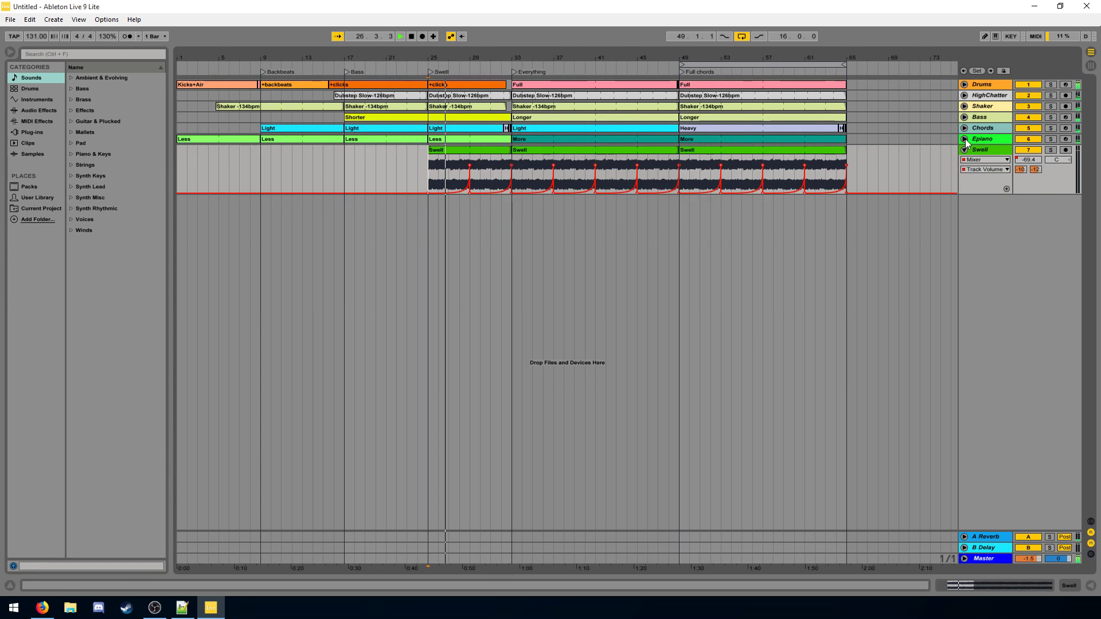
left_click(964, 139)
left_click(965, 128)
left_click(965, 117)
left_click(965, 106)
left_click(964, 95)
left_click(964, 84)
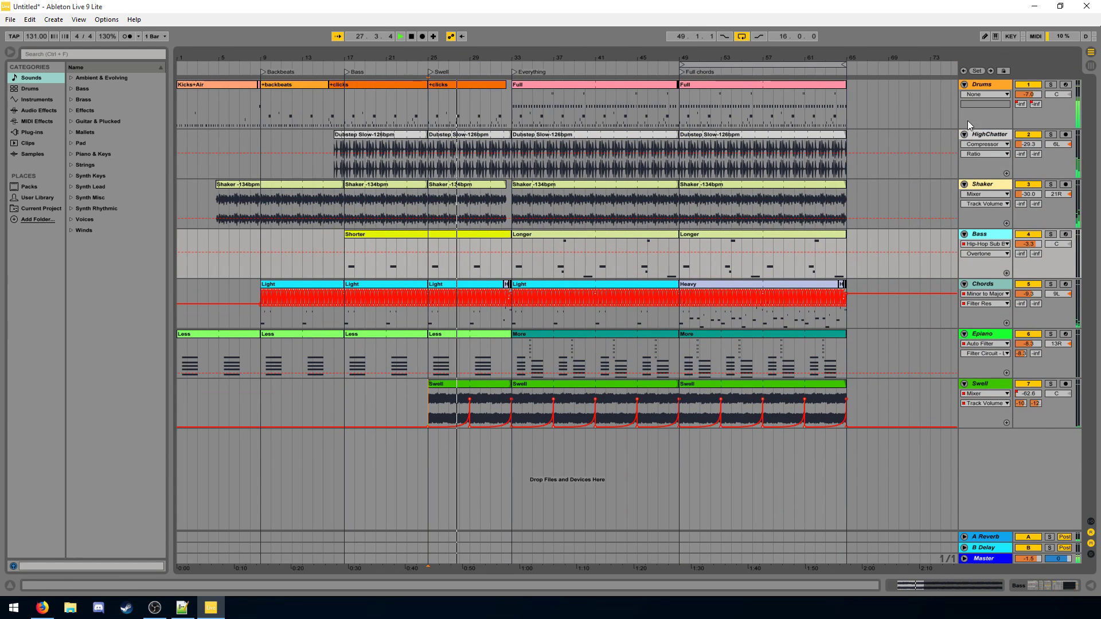
- Select a Swell clip slot in Session view, then stop playback and return to bar 1
key("Tab")
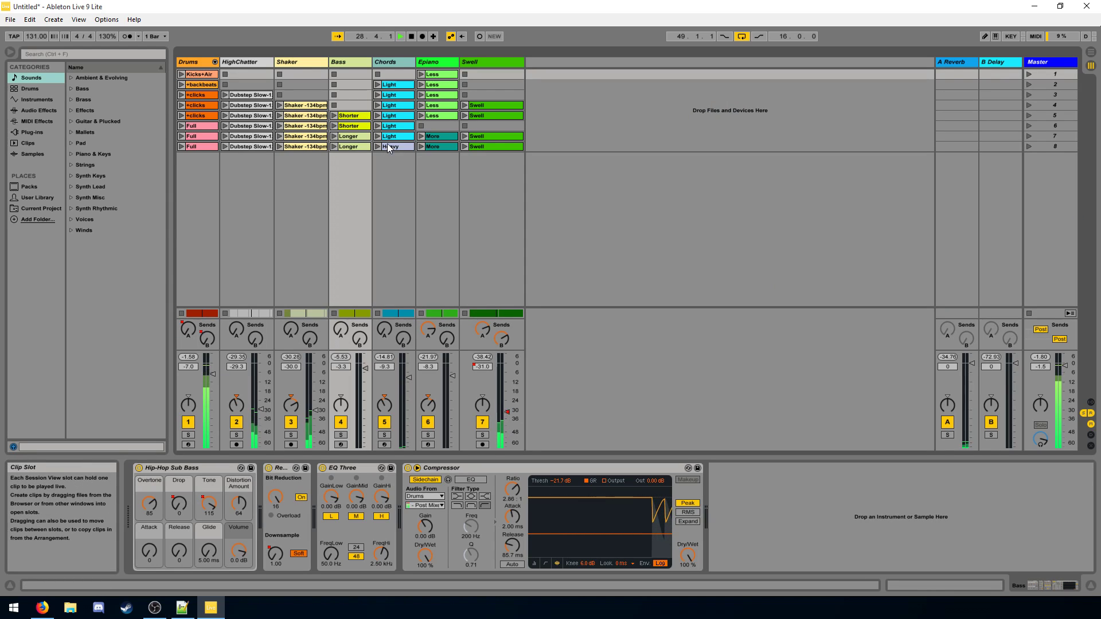
left_click(490, 136)
key("Tab")
key("Tab")
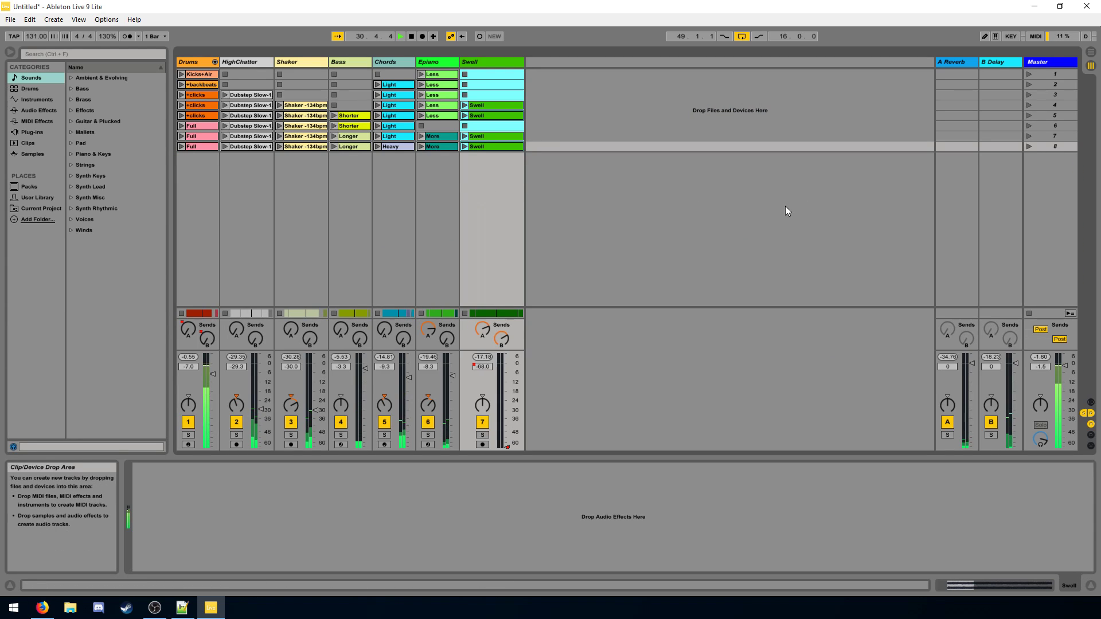
key("Tab")
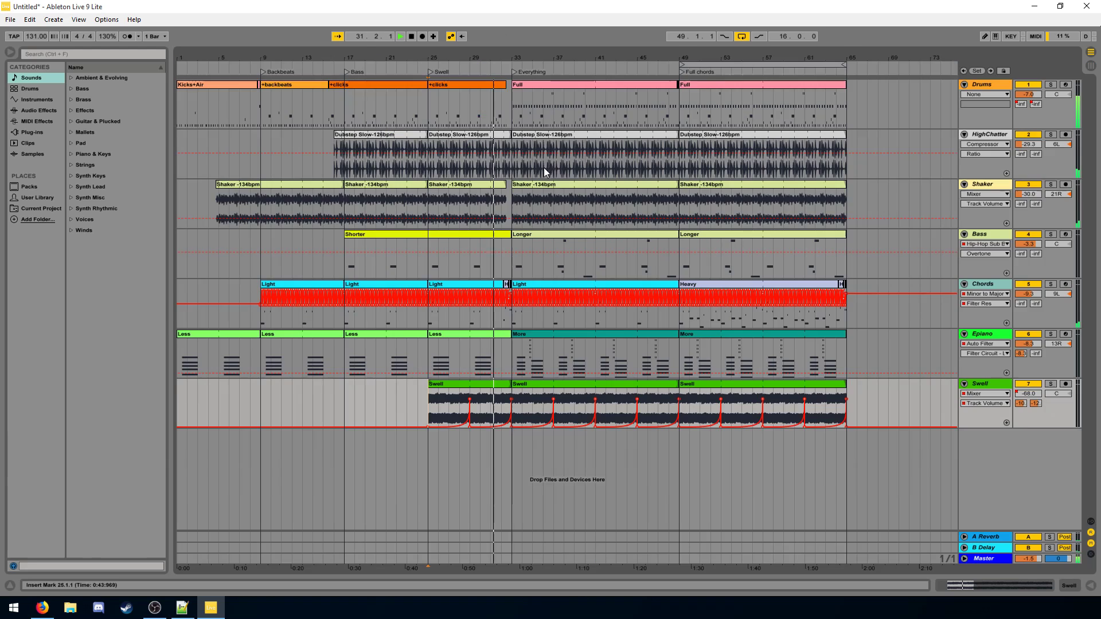
double_click(411, 36)
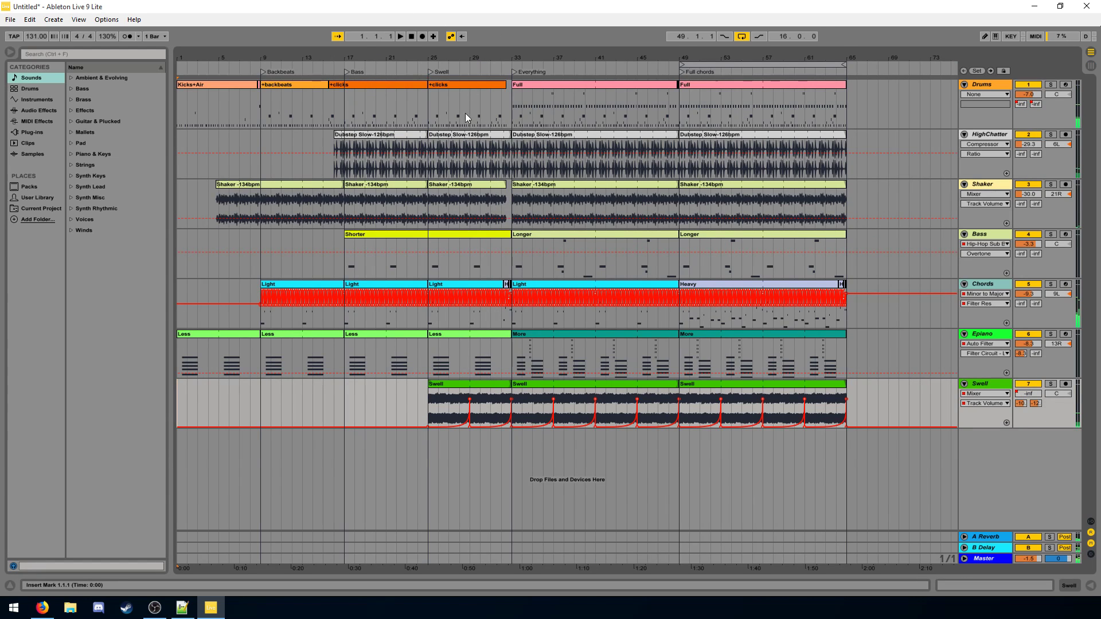
- Open the +clicks clip in an enlarged note editor, close the detail view, and select Shaker
left_click(431, 117)
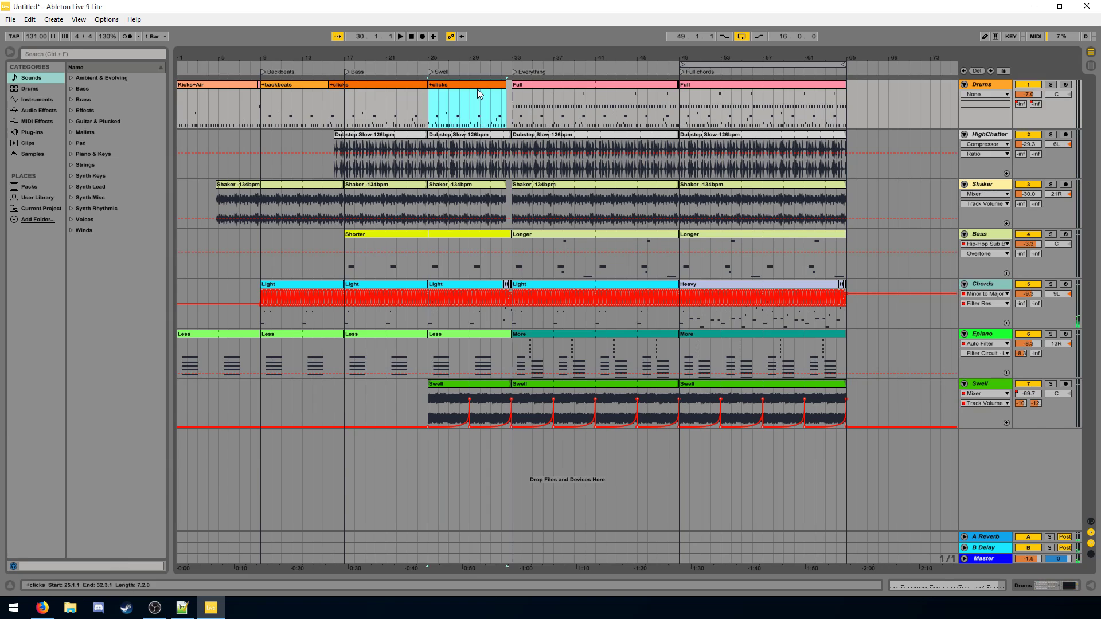
double_click(477, 88)
left_click_drag(986, 459, 986, 253)
key("ctrl+alt+l")
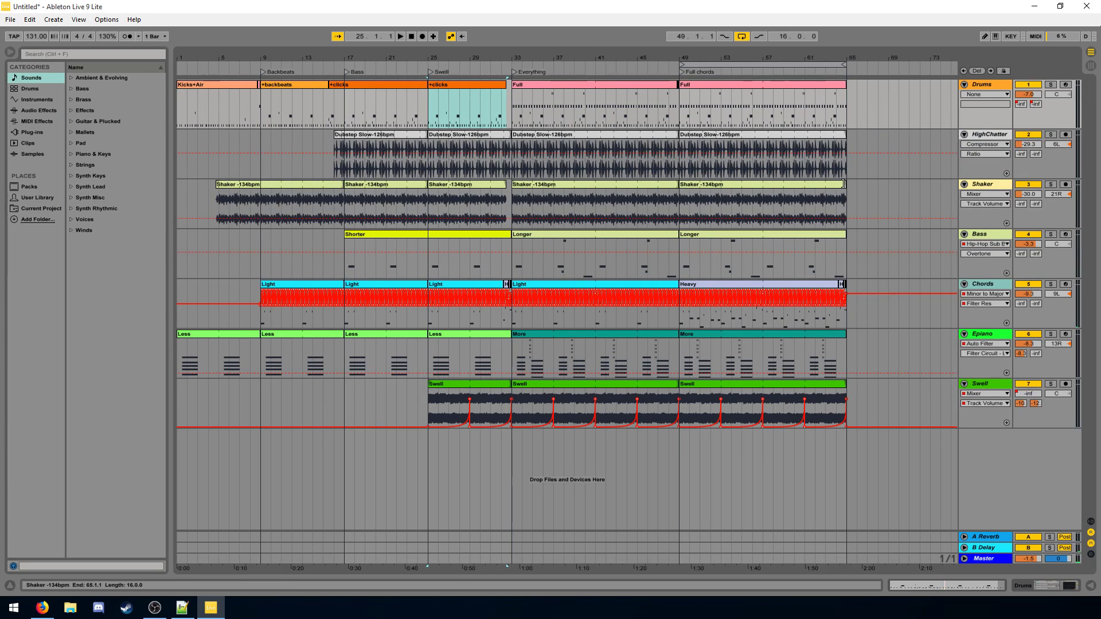
left_click(856, 203)
- Start a new Live Set without saving the demo, then open the Options menu
left_click(10, 19)
left_click(35, 29)
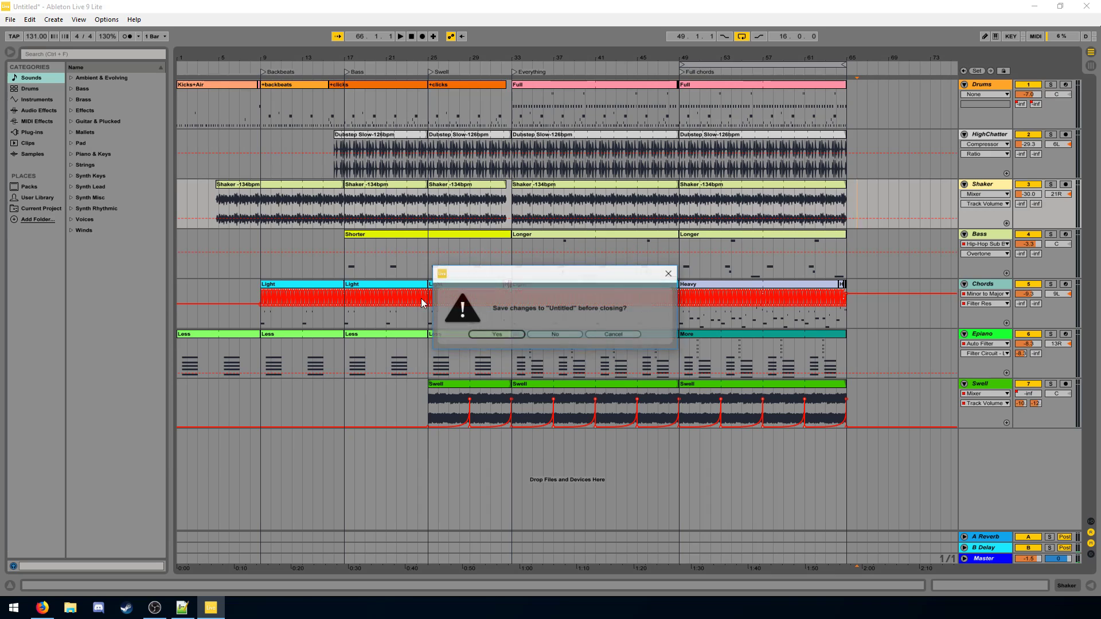
left_click(559, 333)
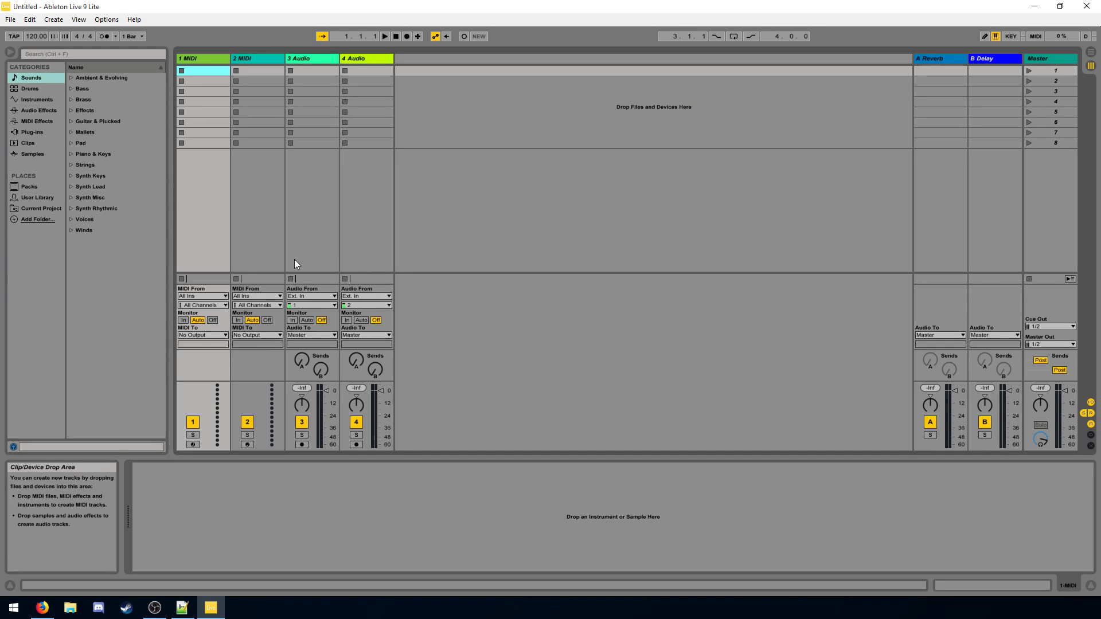
left_click(10, 19)
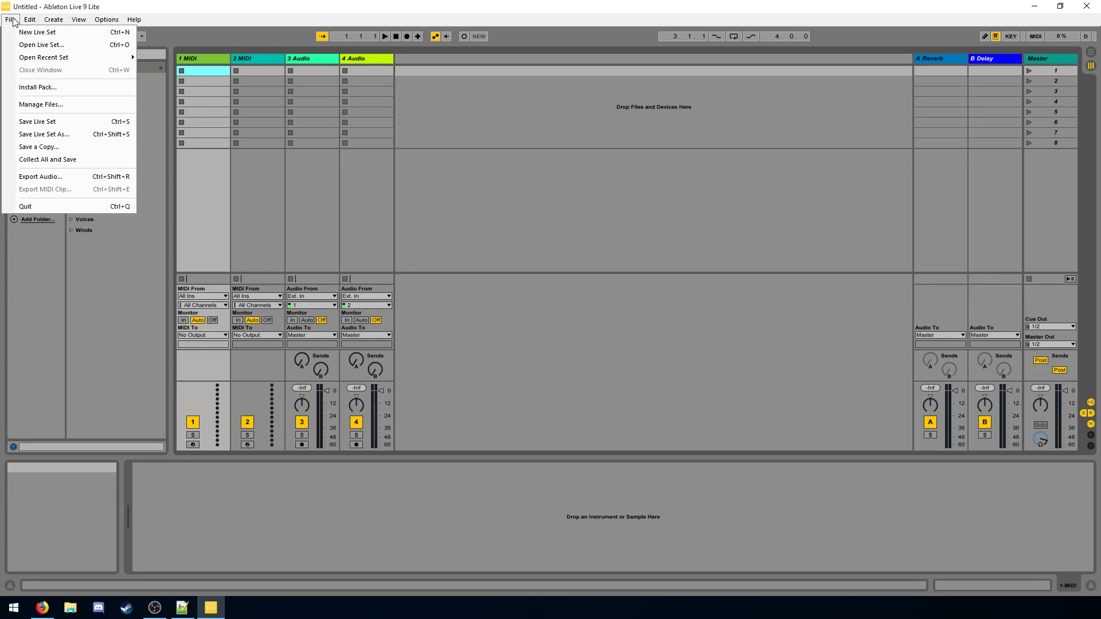
left_click(368, 95)
key("Tab")
key("Tab")
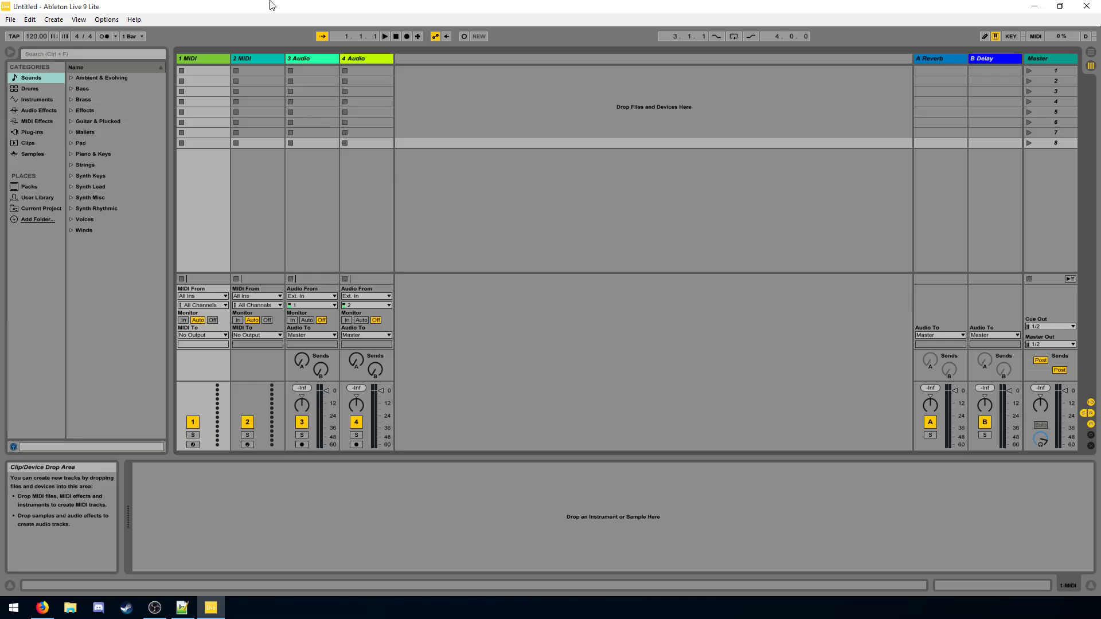
left_click(106, 19)
- In Link/MIDI preferences, set control surface 1 to Launchpad MK2 with input and output 2- Launchpad MK2
left_click(156, 307)
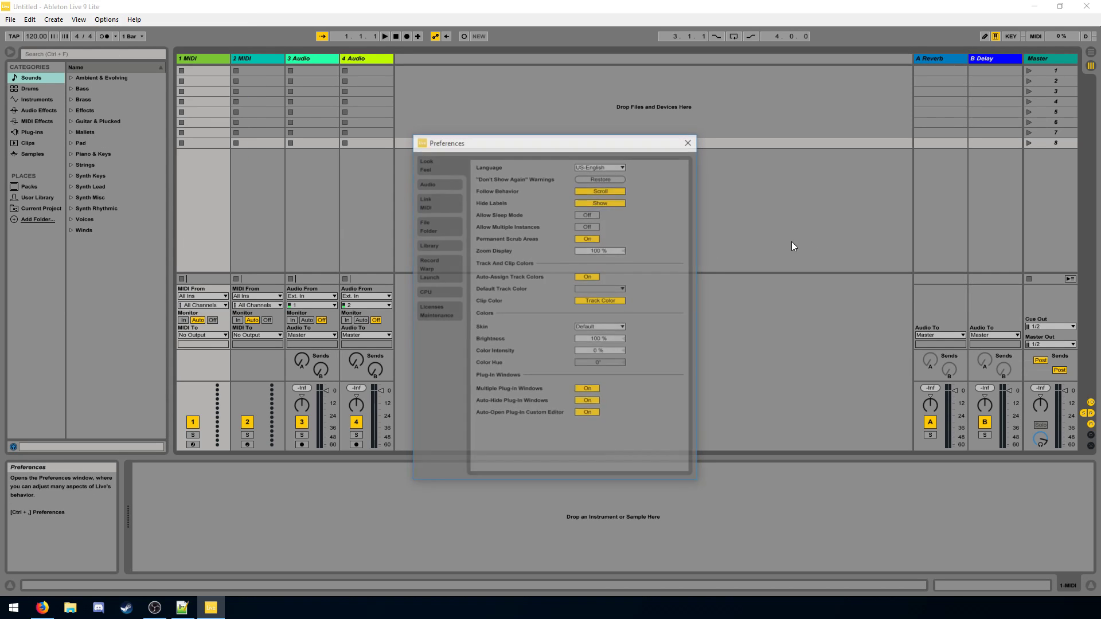
left_click(439, 199)
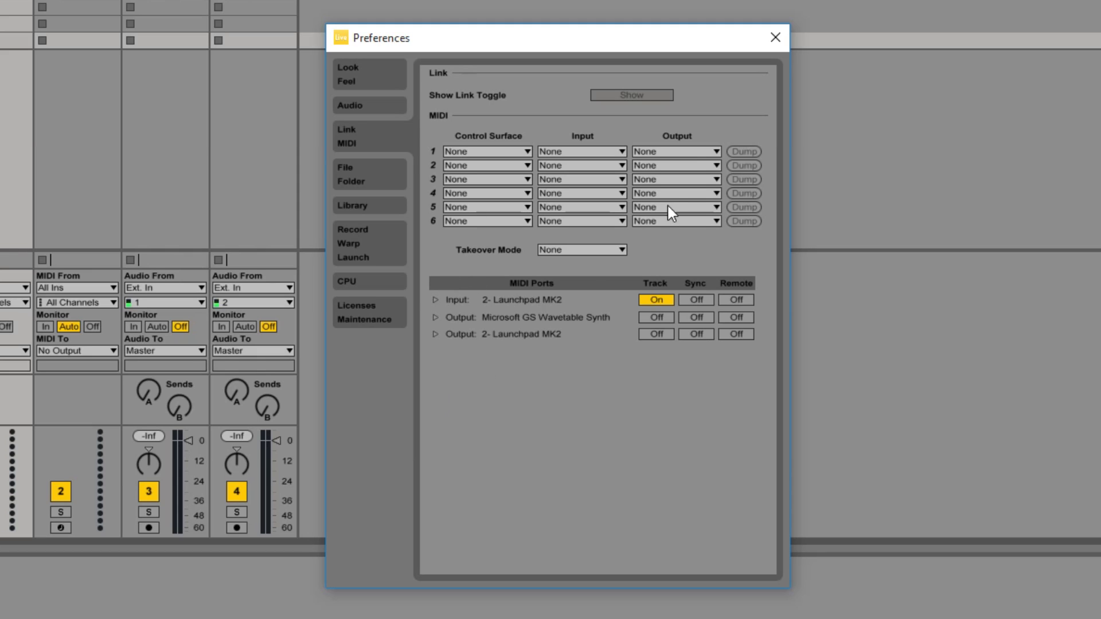
left_click(514, 152)
scroll(499, 413, "down", 3)
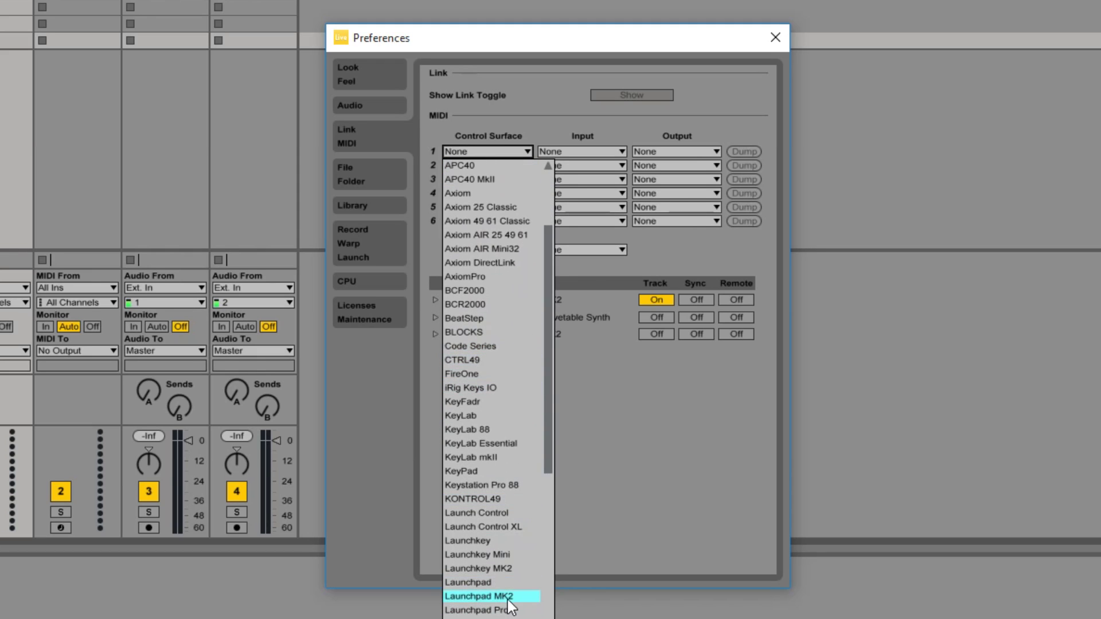
left_click(493, 597)
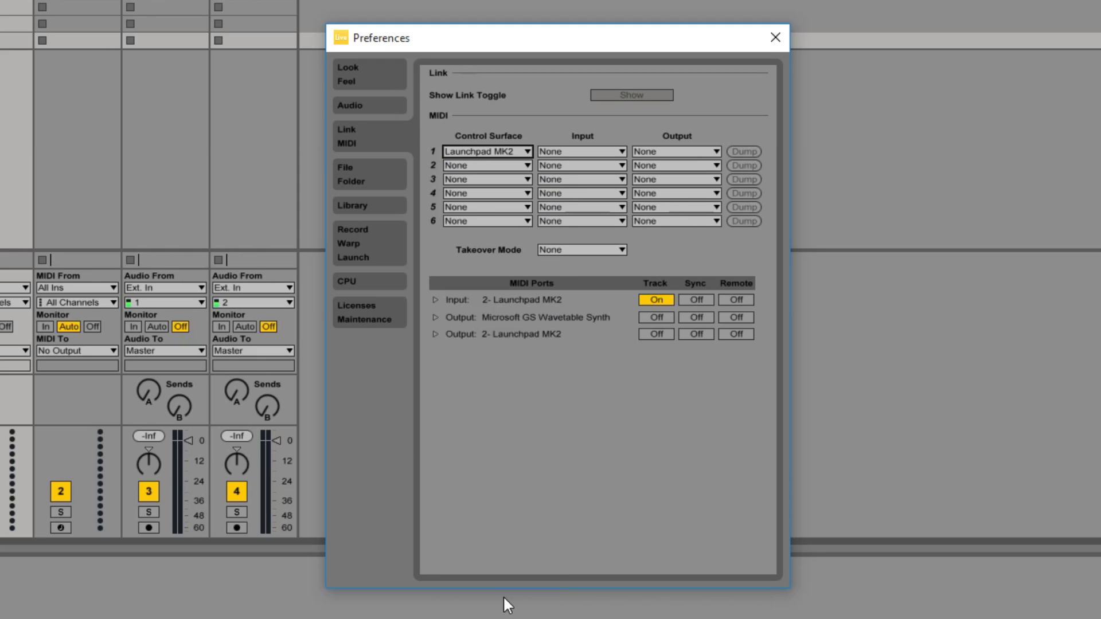
left_click(583, 150)
left_click(586, 182)
left_click(654, 154)
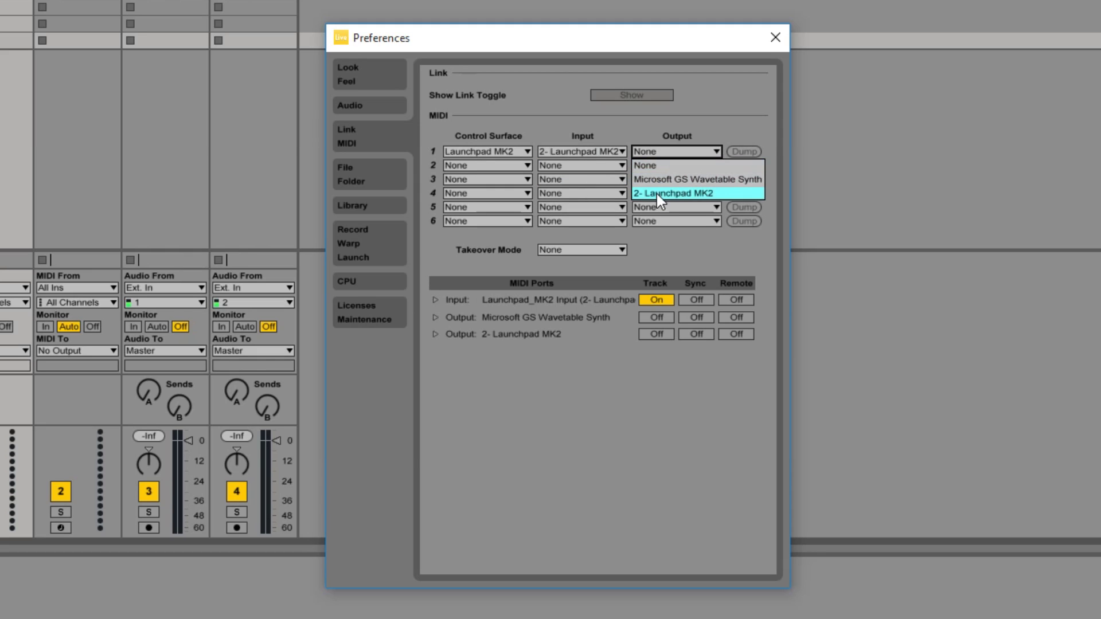
left_click(656, 193)
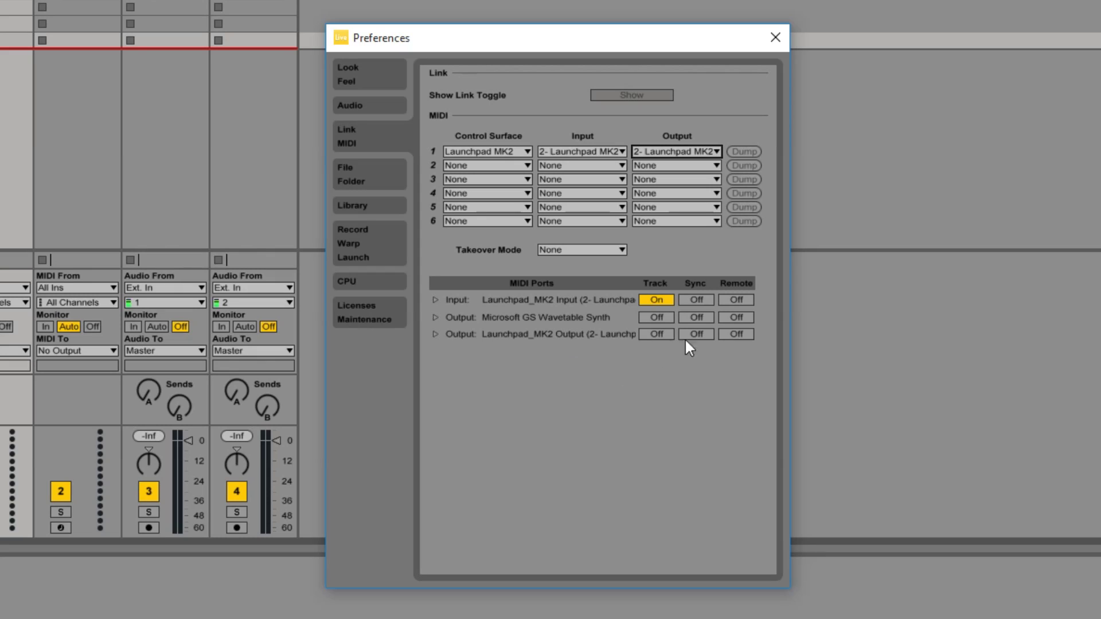
- Turn on Remote for the Launchpad MK2 input, review the wavetable synth output, and close Preferences
left_click(734, 300)
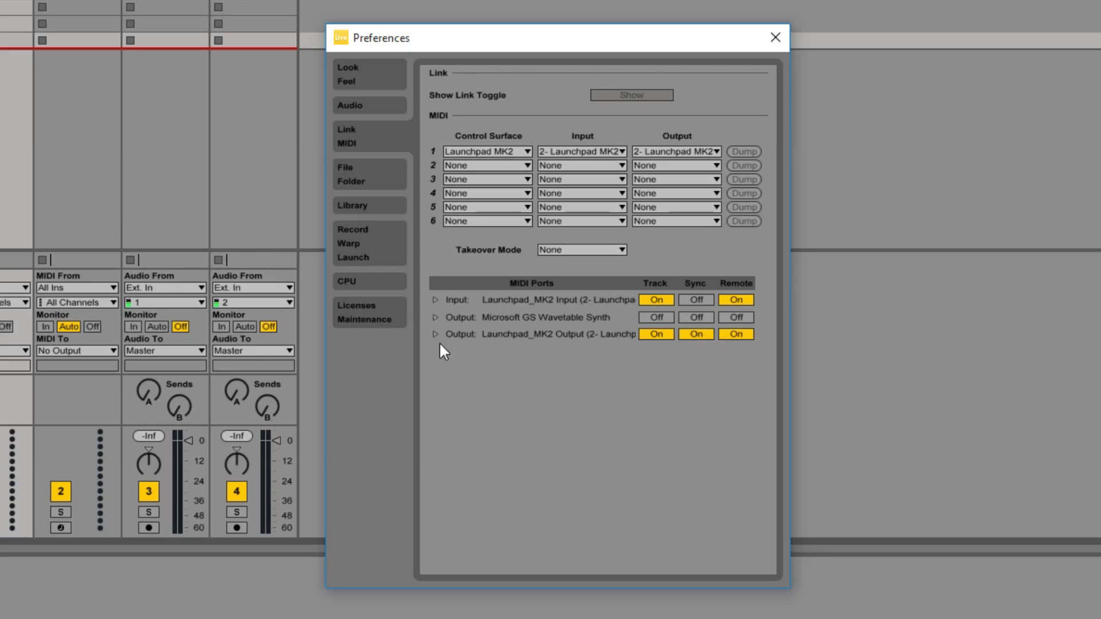
left_click(435, 316)
left_click(435, 316)
left_click(434, 317)
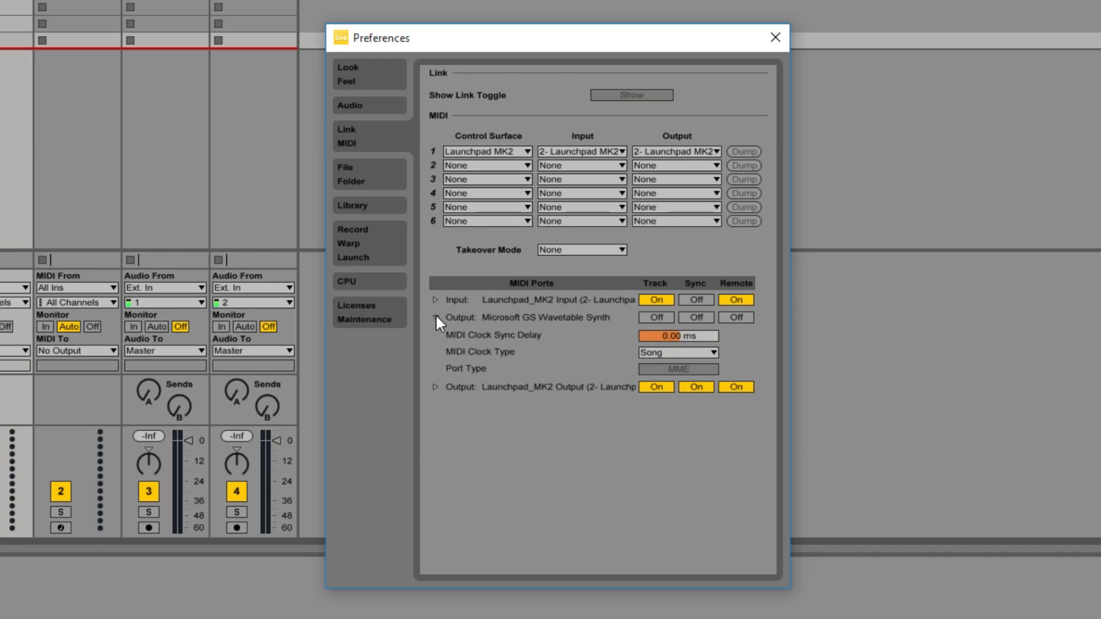
left_click(435, 316)
left_click(434, 316)
left_click(435, 317)
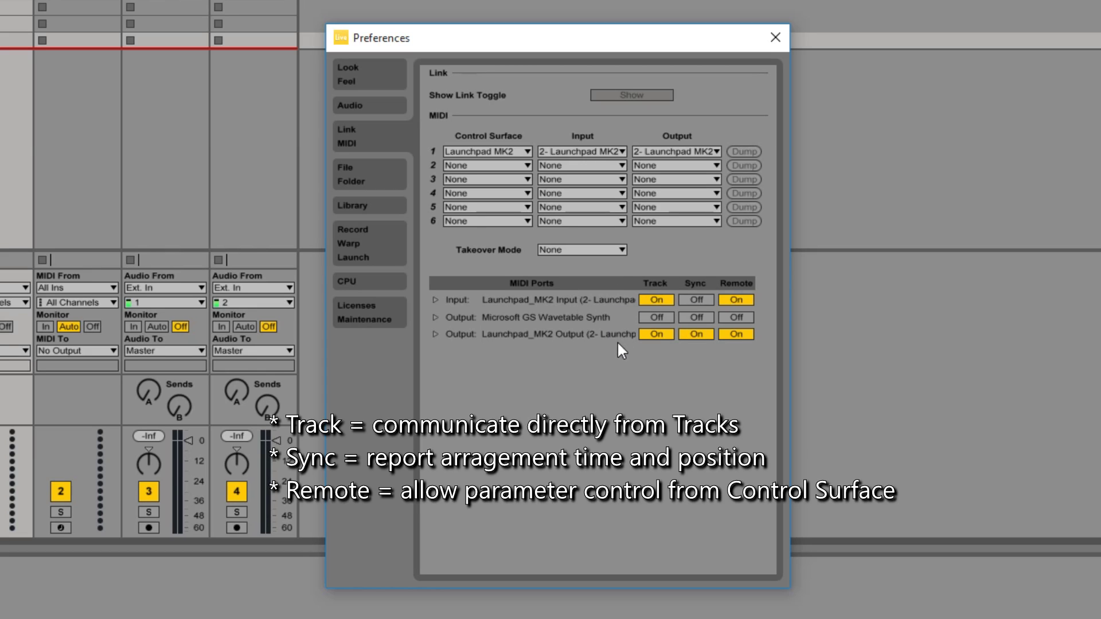
left_click(775, 37)
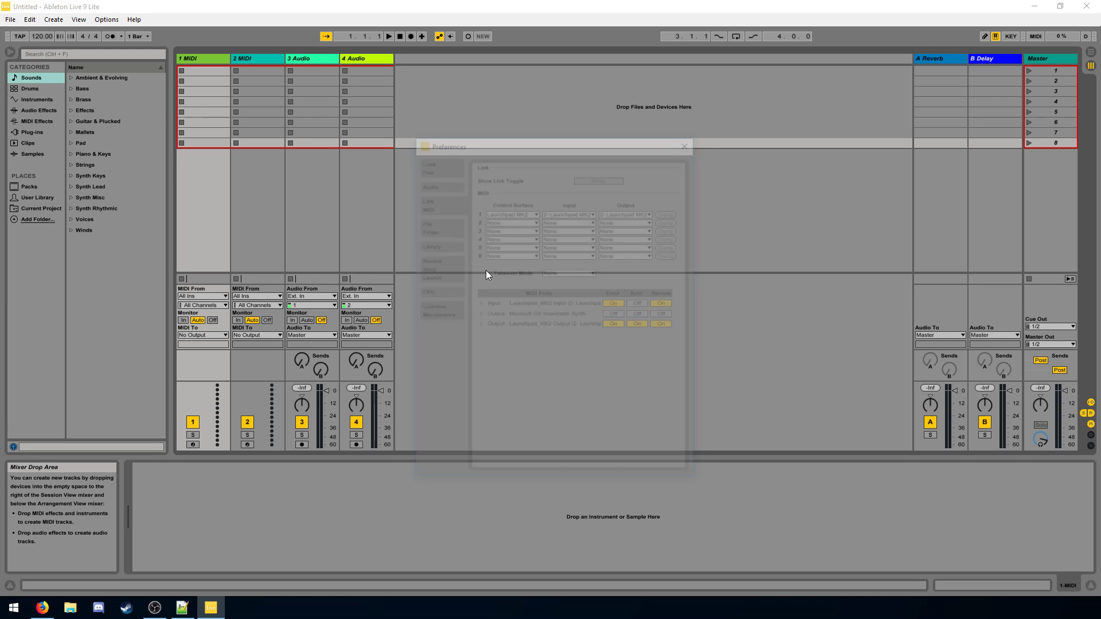
- In Audio preferences, keep MME/DirectX, set input to No Input and output to High Definition Audio speakers
left_click(427, 184)
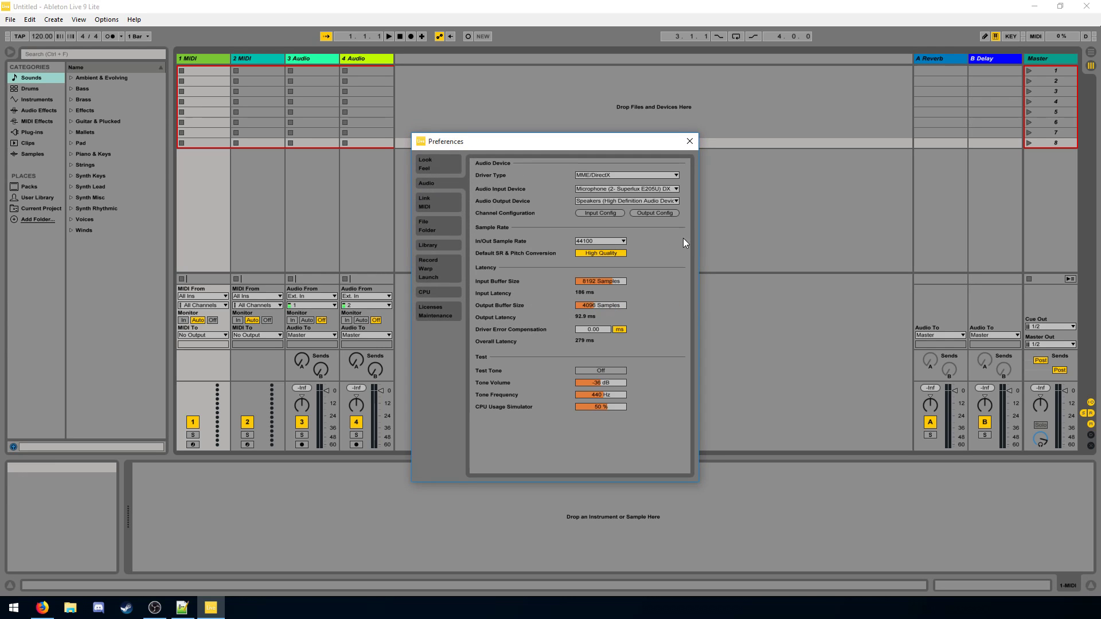
left_click(584, 175)
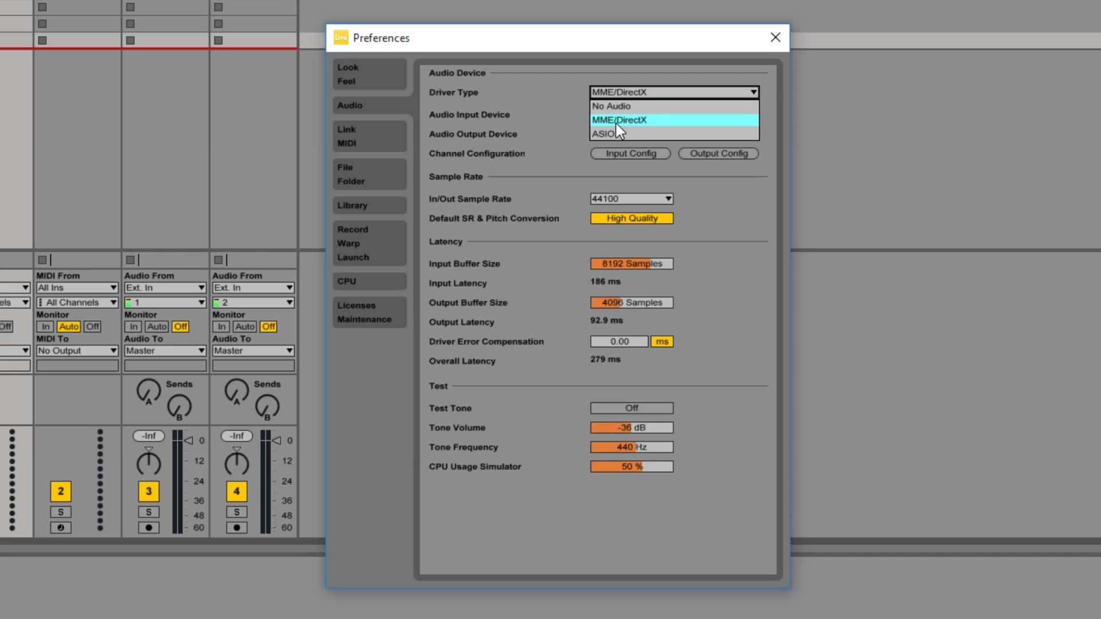
left_click(618, 122)
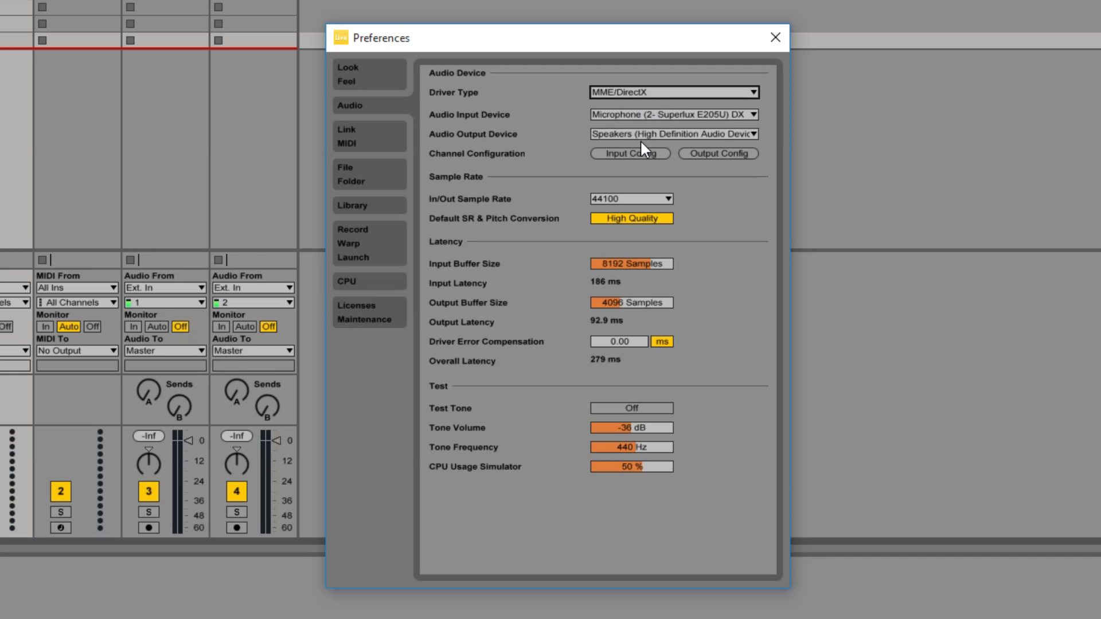
left_click(639, 116)
left_click(634, 128)
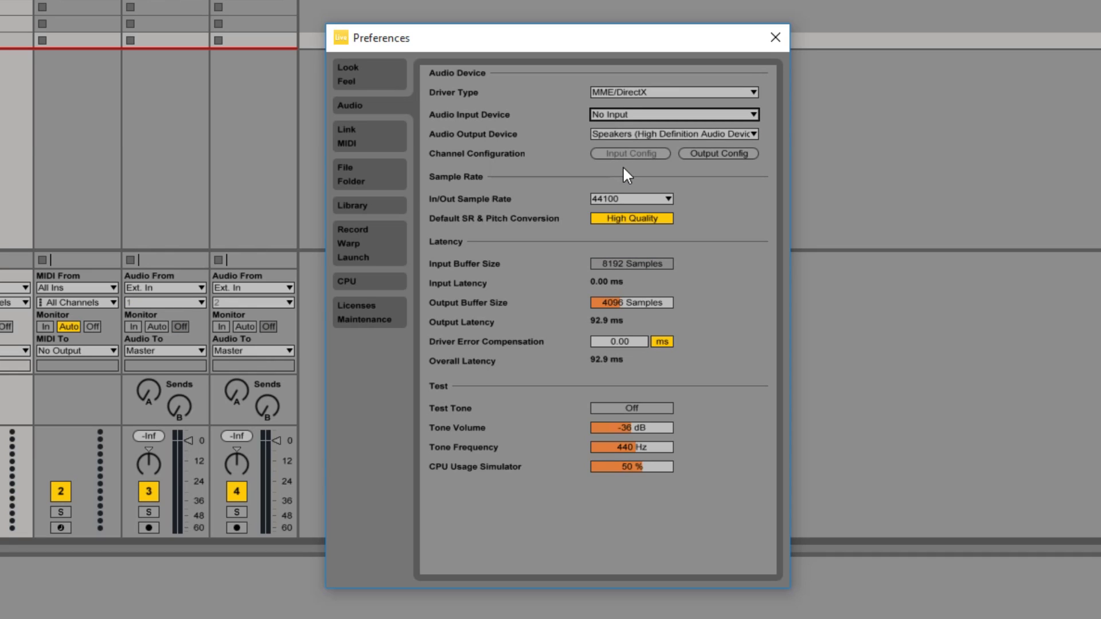
left_click(631, 115)
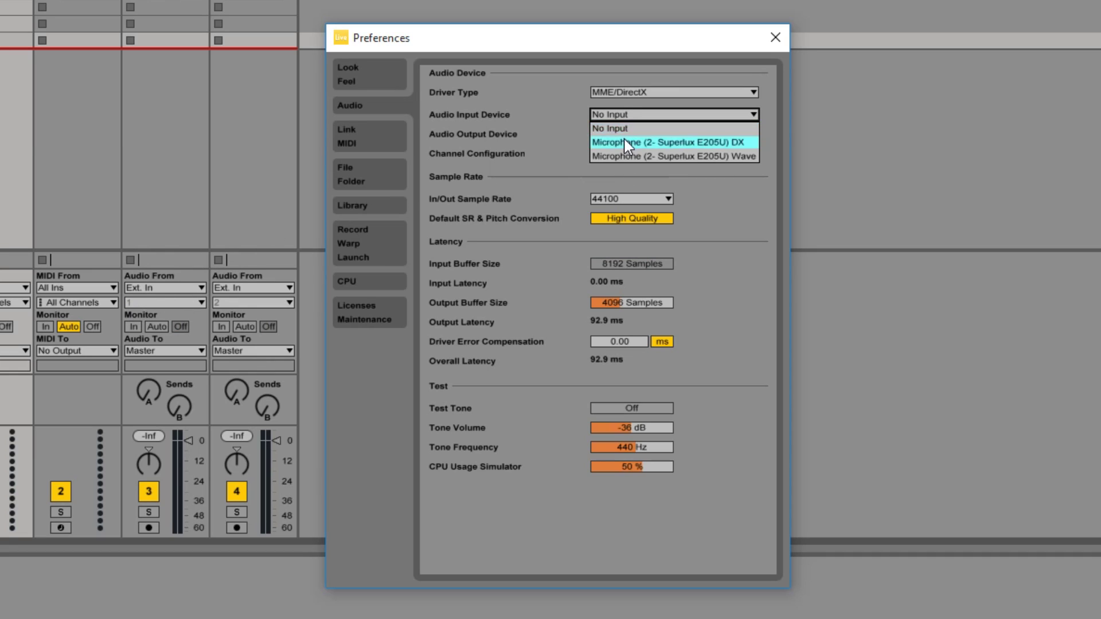
left_click(625, 141)
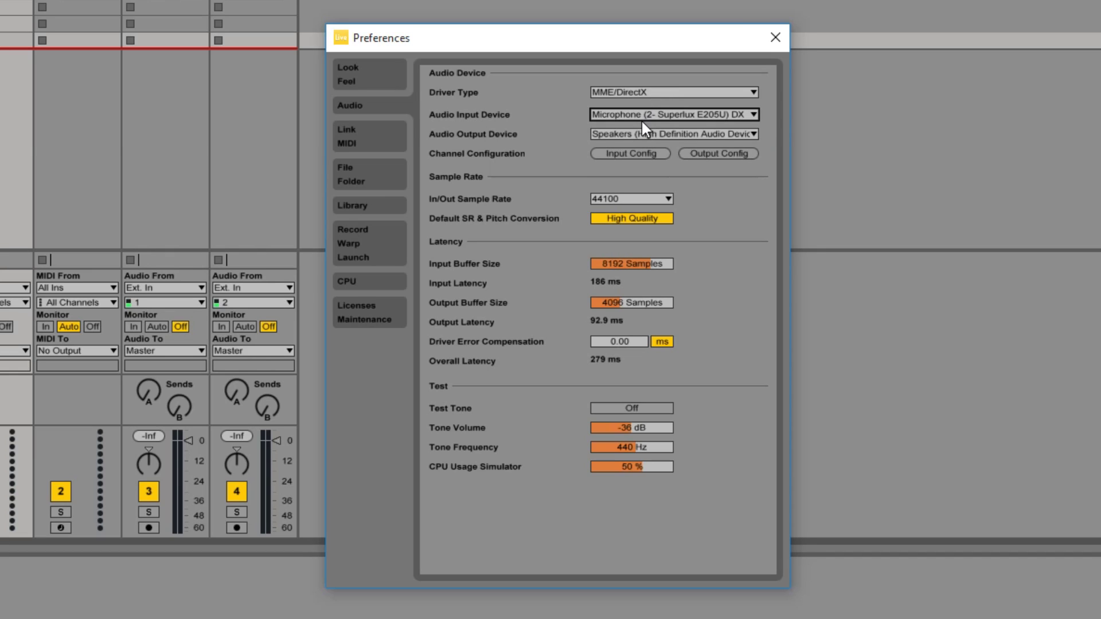
left_click(642, 114)
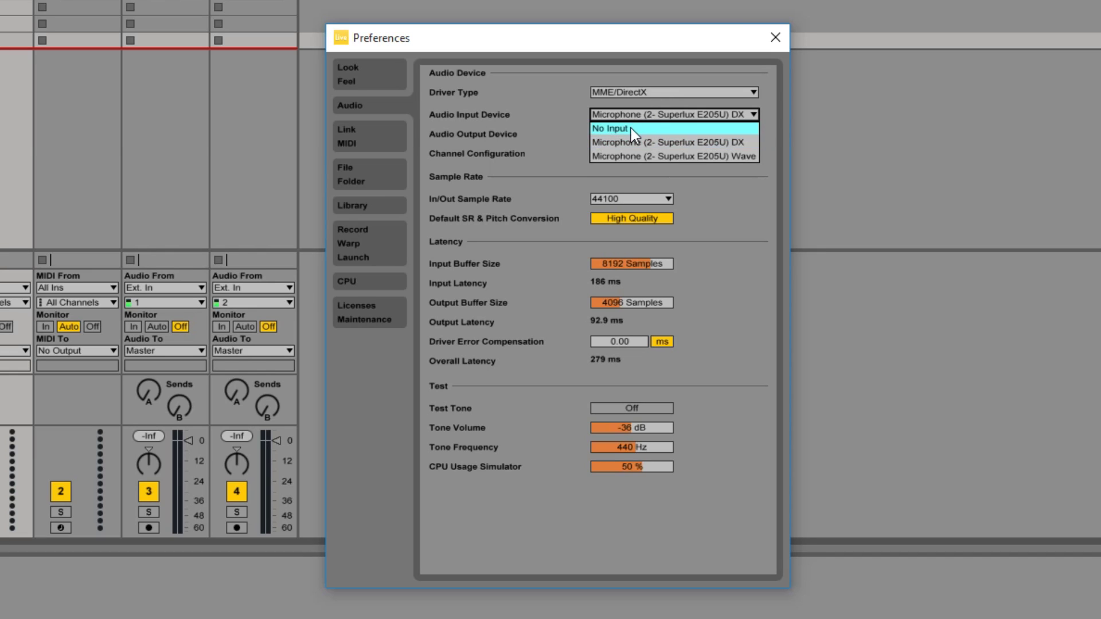
left_click(631, 127)
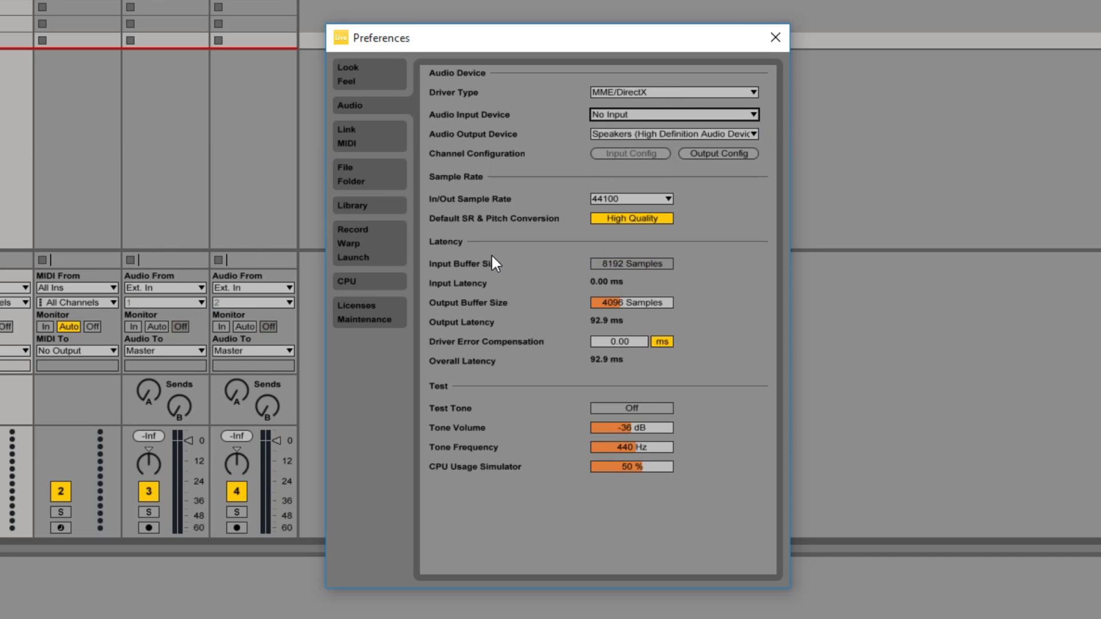
left_click(648, 134)
left_click(638, 162)
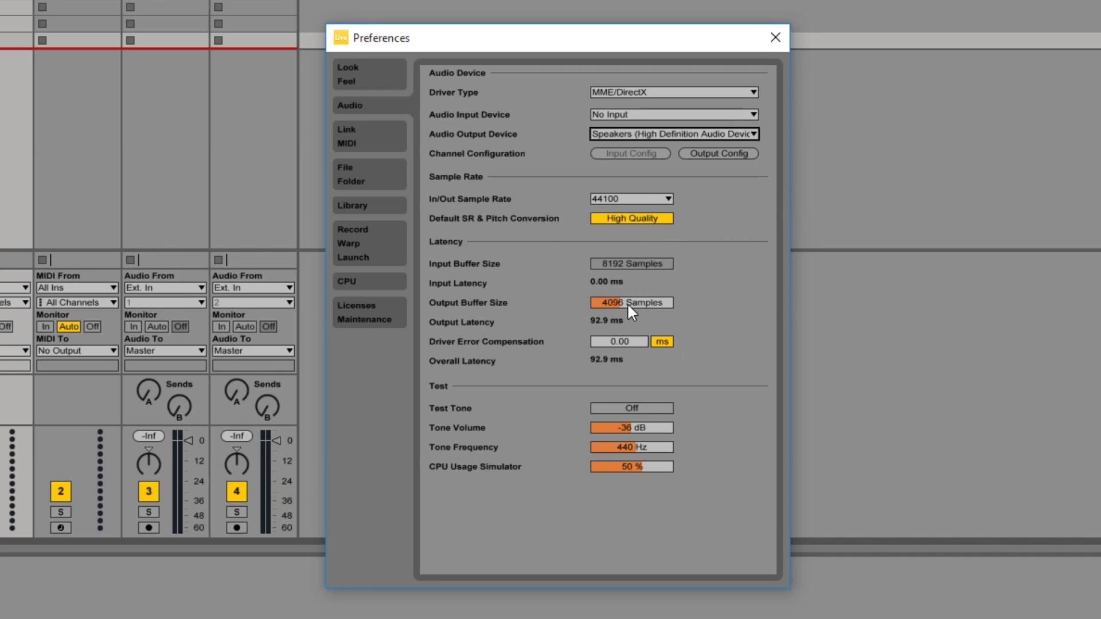
- Set the output buffer size to 512 samples, close Preferences, and select the second track
mouse_move(627, 303)
left_mouse_down()
mouse_move(628, 338)
mouse_move(627, 307)
left_mouse_up()
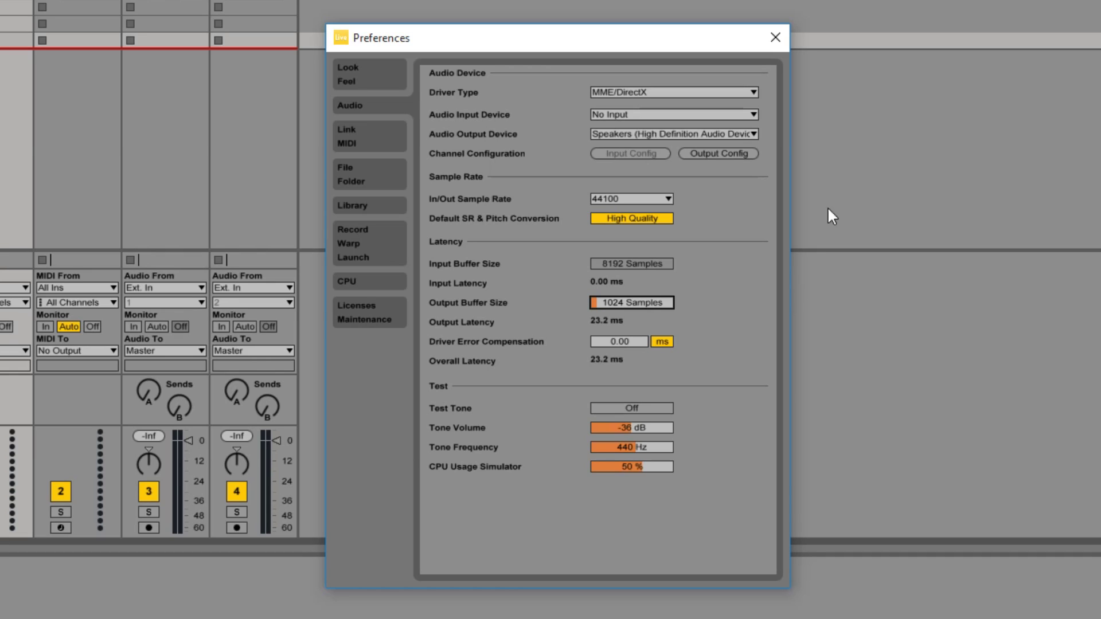
left_click_drag(616, 305, 615, 305)
key("Up")
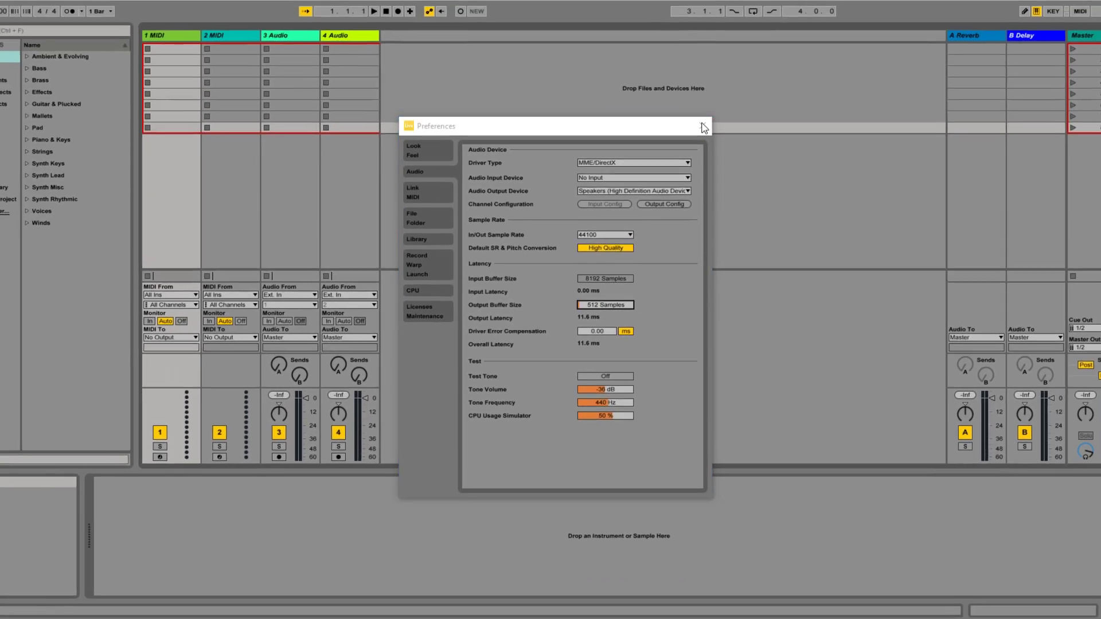
left_click(704, 127)
left_click(205, 165)
- In Arrangement view, audition Samples and place A-HiHat 1 Half Open B on audio track 1
key("Tab")
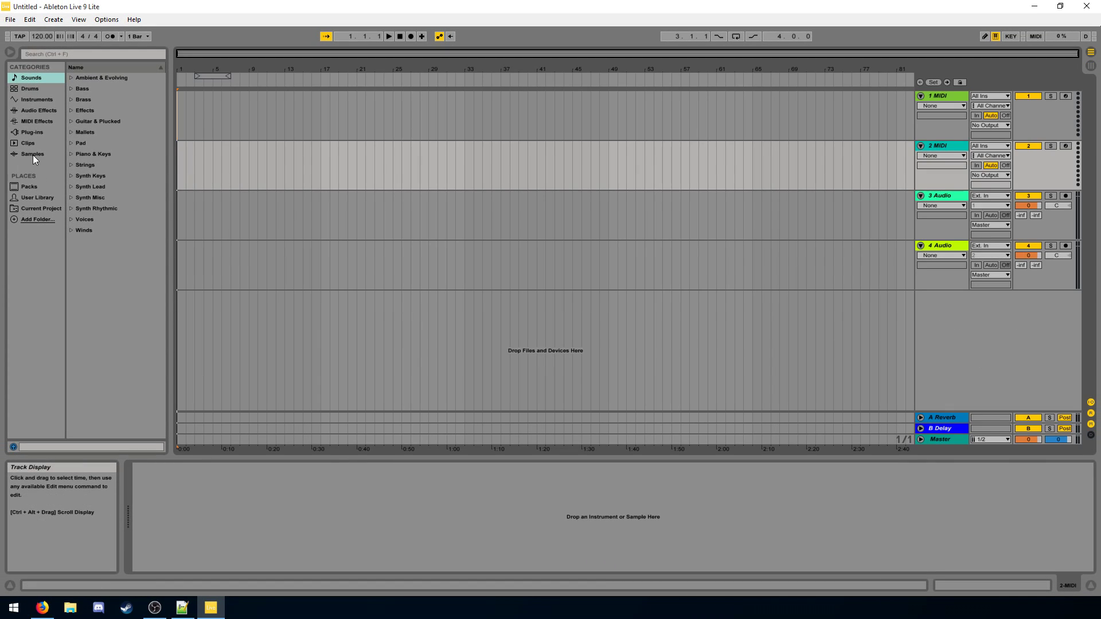
left_click(33, 154)
left_click(123, 145)
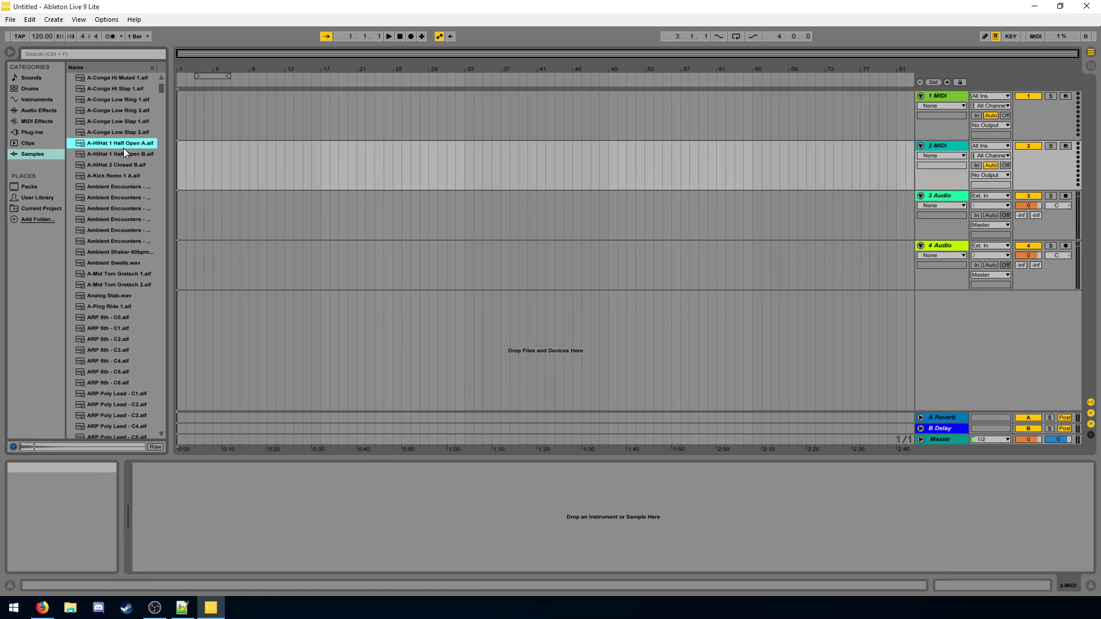
left_click(112, 196)
left_click(114, 176)
left_click(123, 153)
left_click(129, 121)
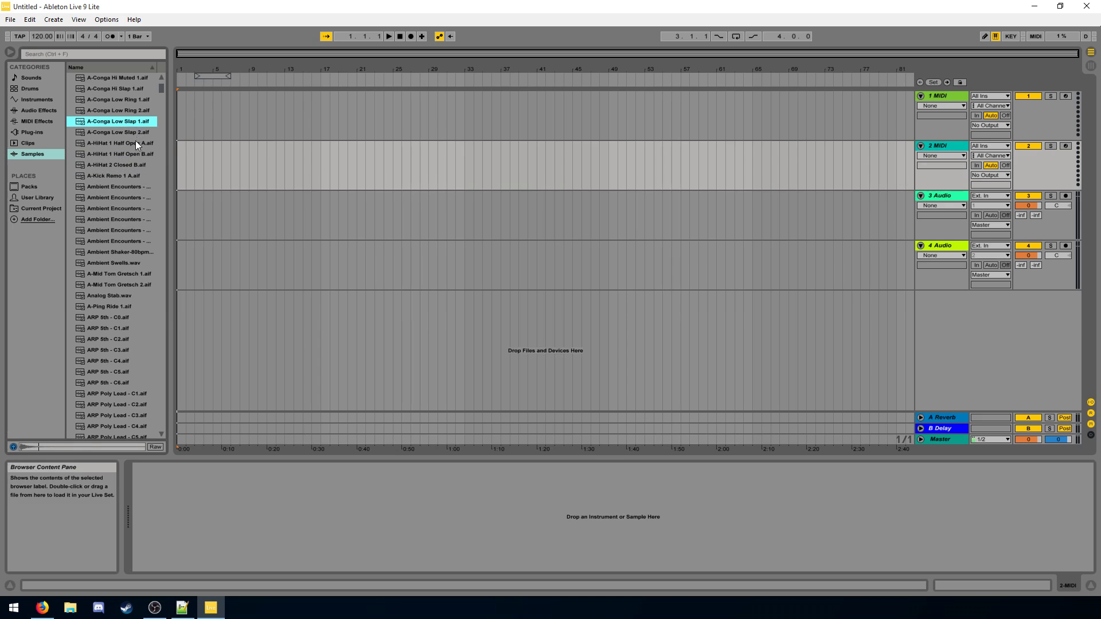
left_click(125, 154)
left_click_drag(125, 154, 182, 124)
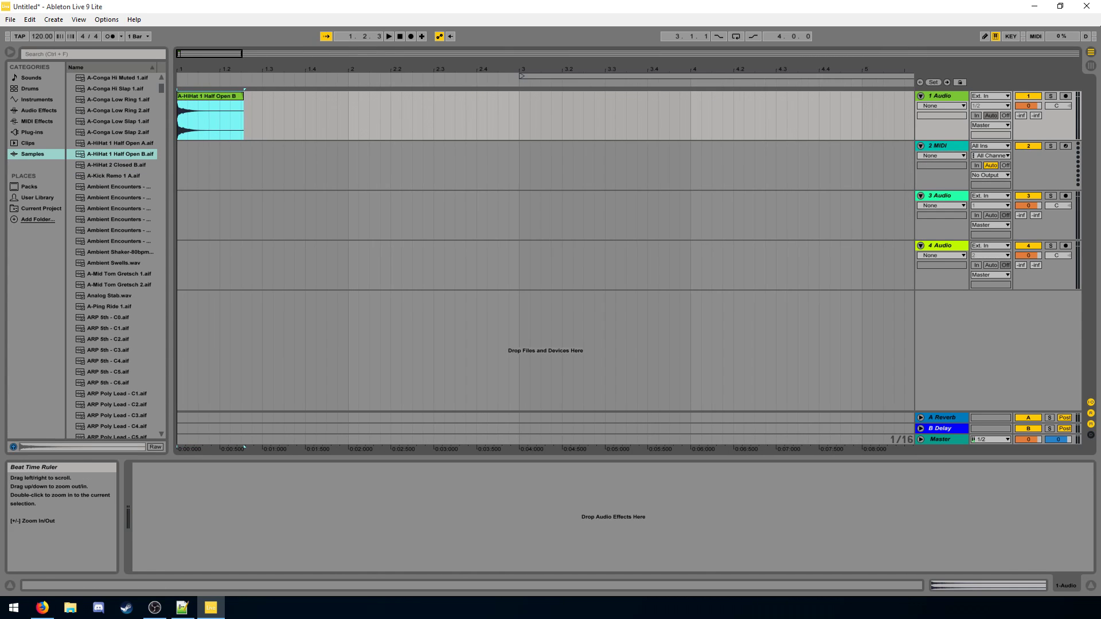
- Fit the loop brace to the clip from bar 1, enable Loop, play it, and reopen Preferences
left_click_drag(602, 73, 251, 78)
right_click(232, 75)
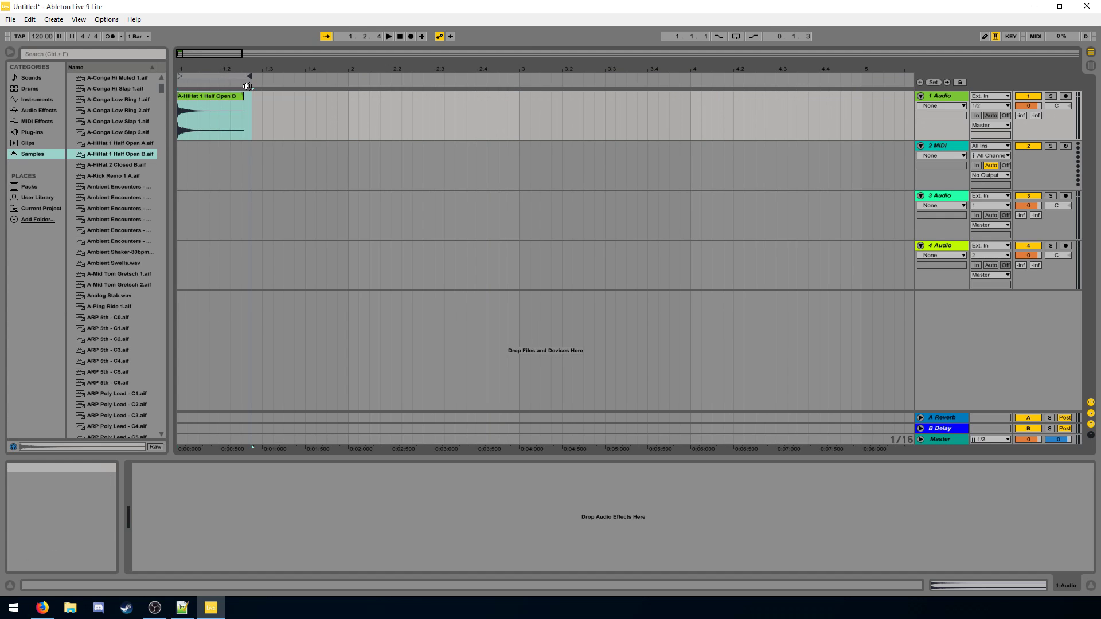
right_click(247, 79)
left_click(259, 81)
left_click(181, 121)
key("space")
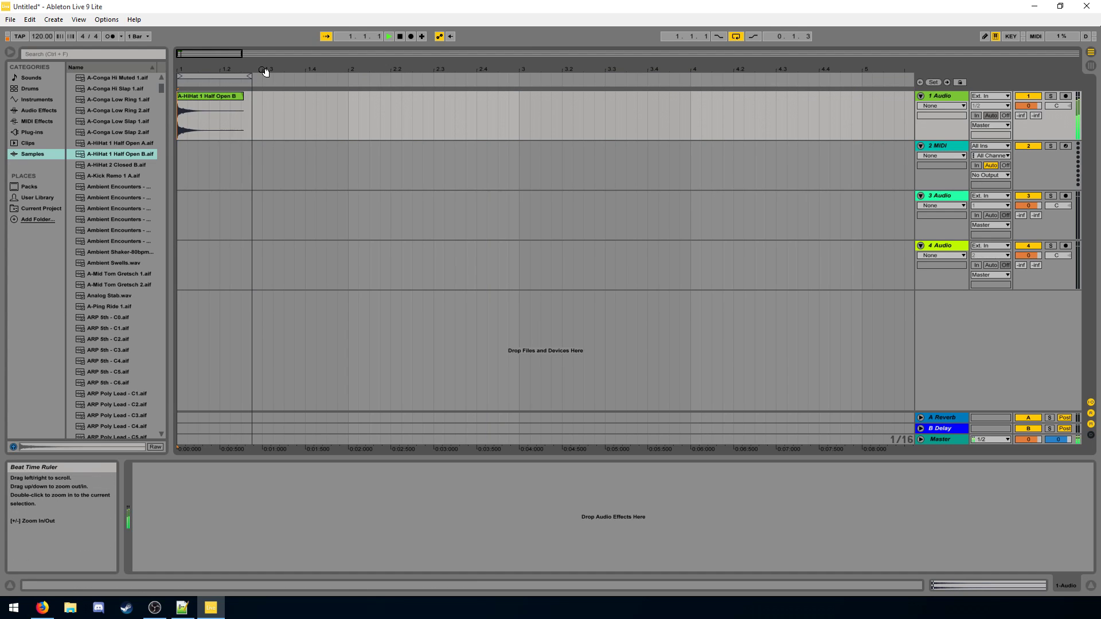
key("ctrl+comma")
- Enter 1024 as the output buffer size, then fine-tune it to 880 samples (20.0 ms latency)
left_click(601, 305)
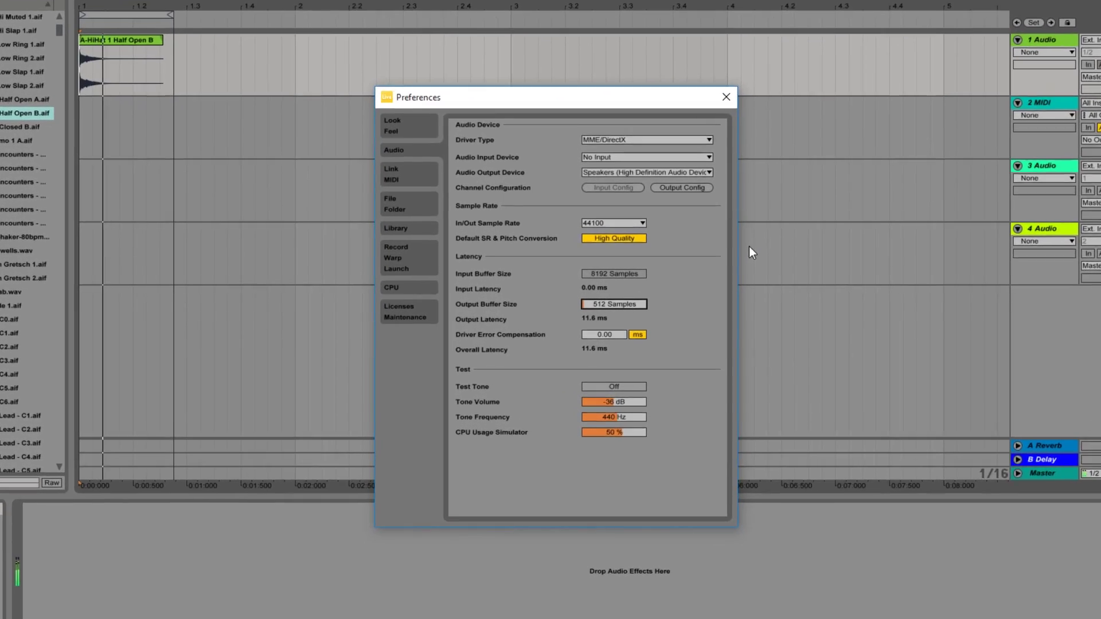
type("1024")
key("Return")
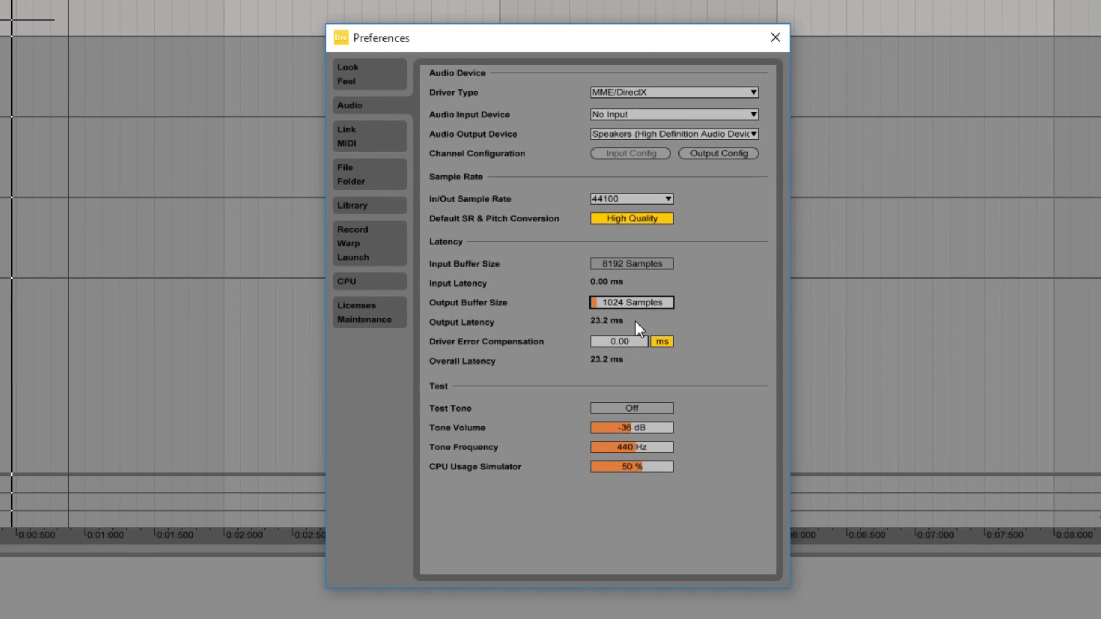
left_click_drag(629, 303, 635, 331)
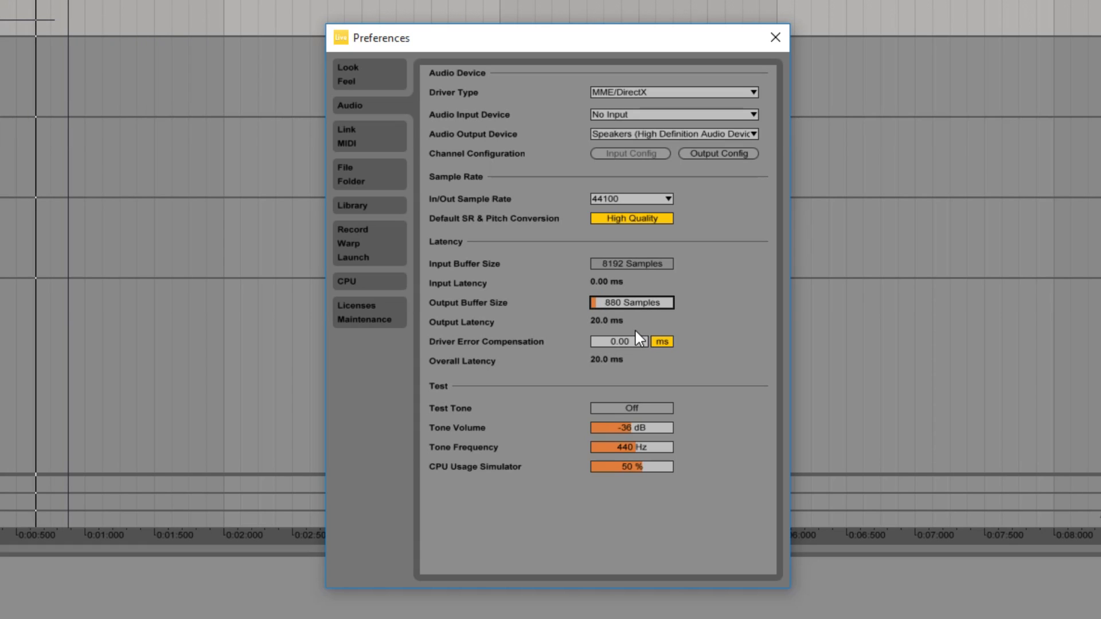
key("Down")
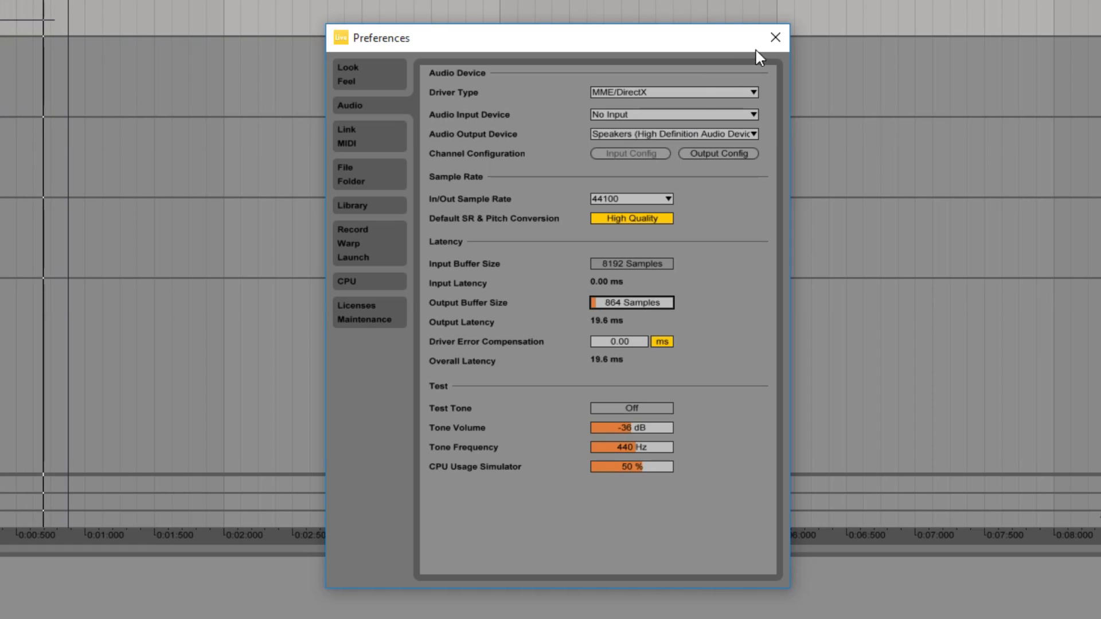
key("Up")
key("Up")
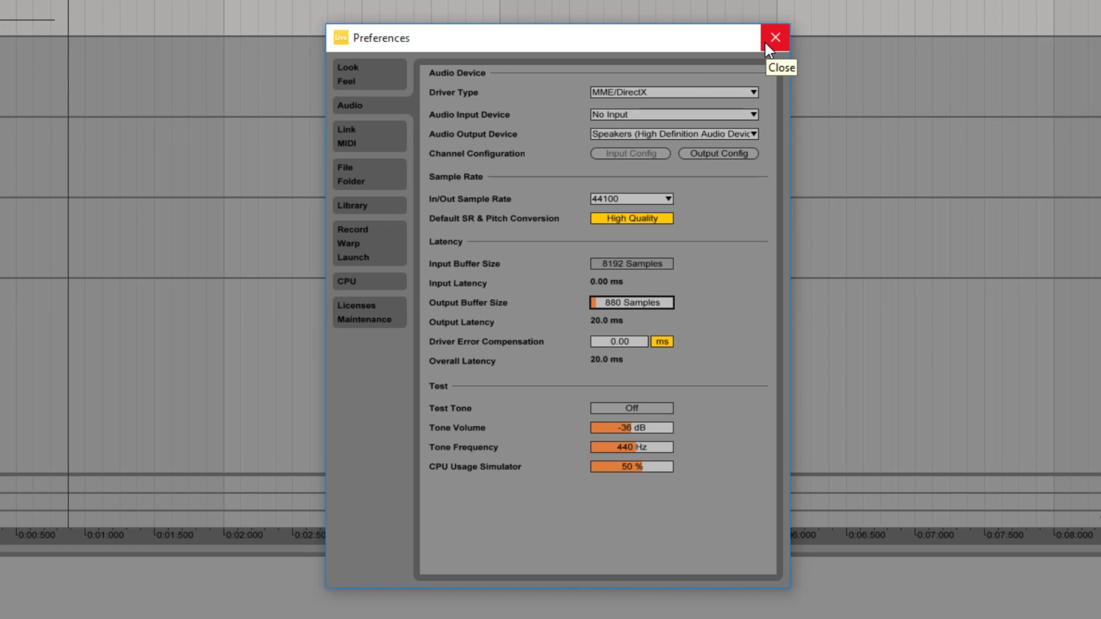